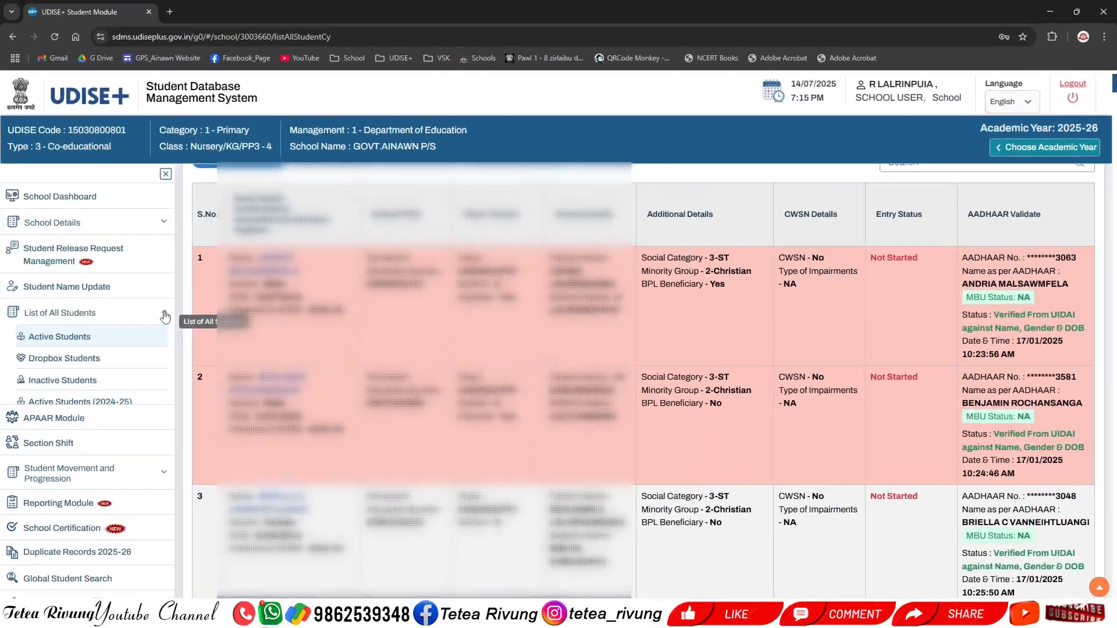
Step: Open the APAAR Module and look through its class and section options
{"action": "left_click", "coordinate": [93, 342]}
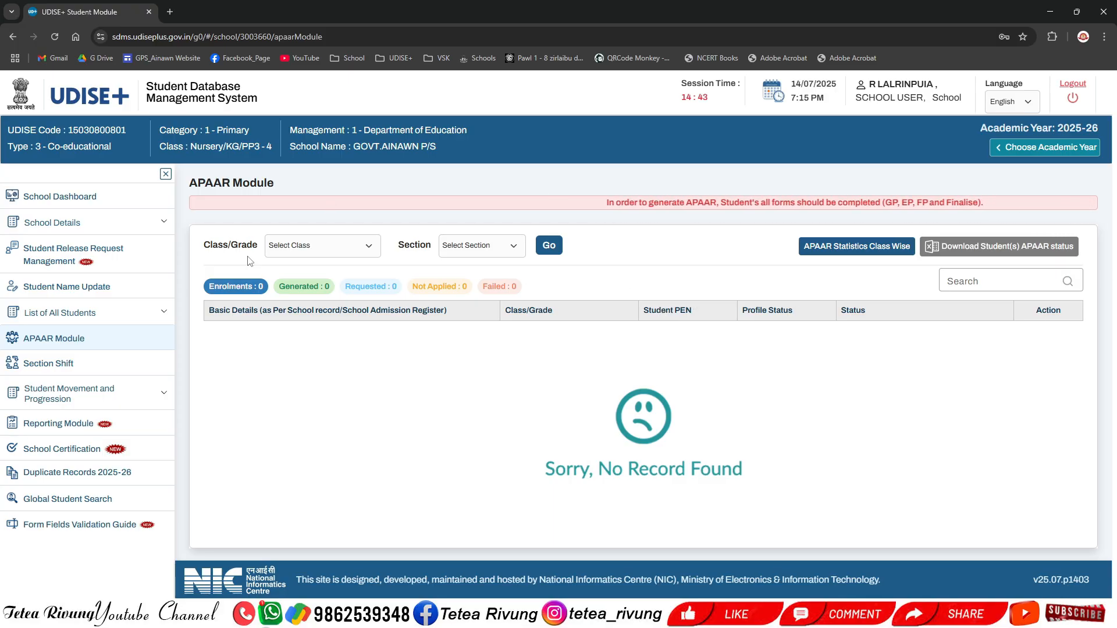
{"action": "left_click", "coordinate": [102, 315]}
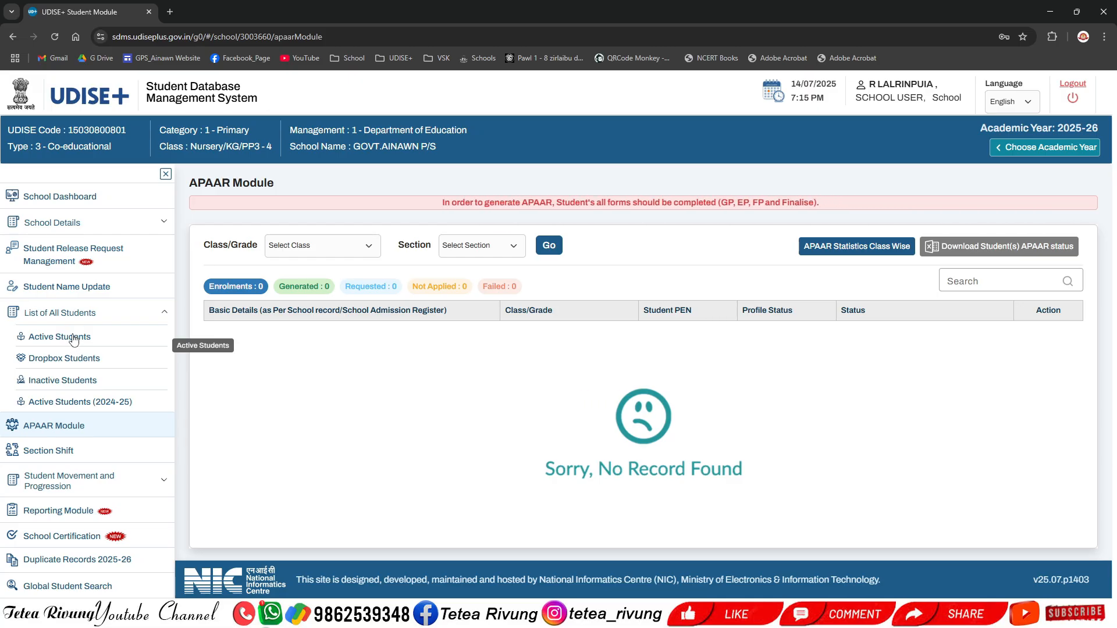
{"action": "left_click", "coordinate": [99, 314]}
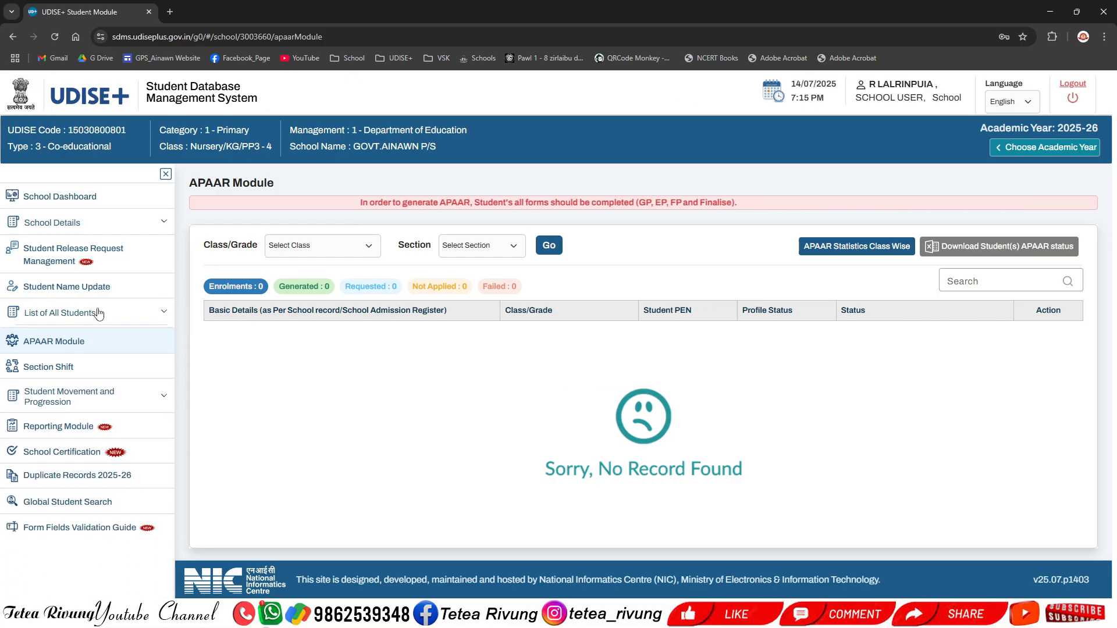
{"action": "left_click", "coordinate": [302, 245]}
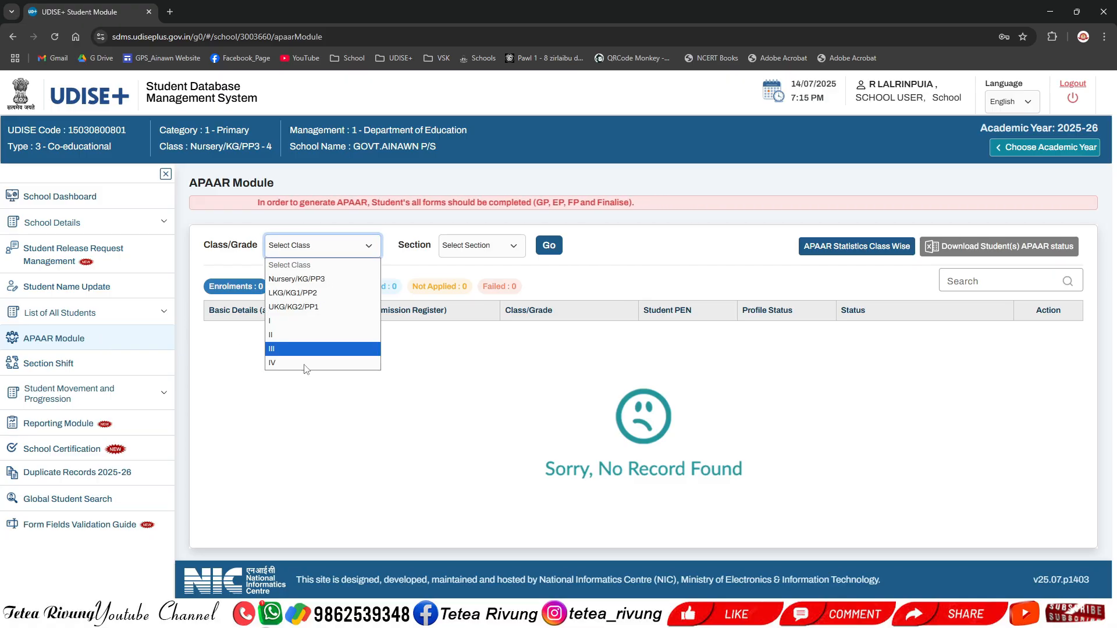
{"action": "left_click", "coordinate": [508, 249]}
{"action": "left_click", "coordinate": [396, 397]}
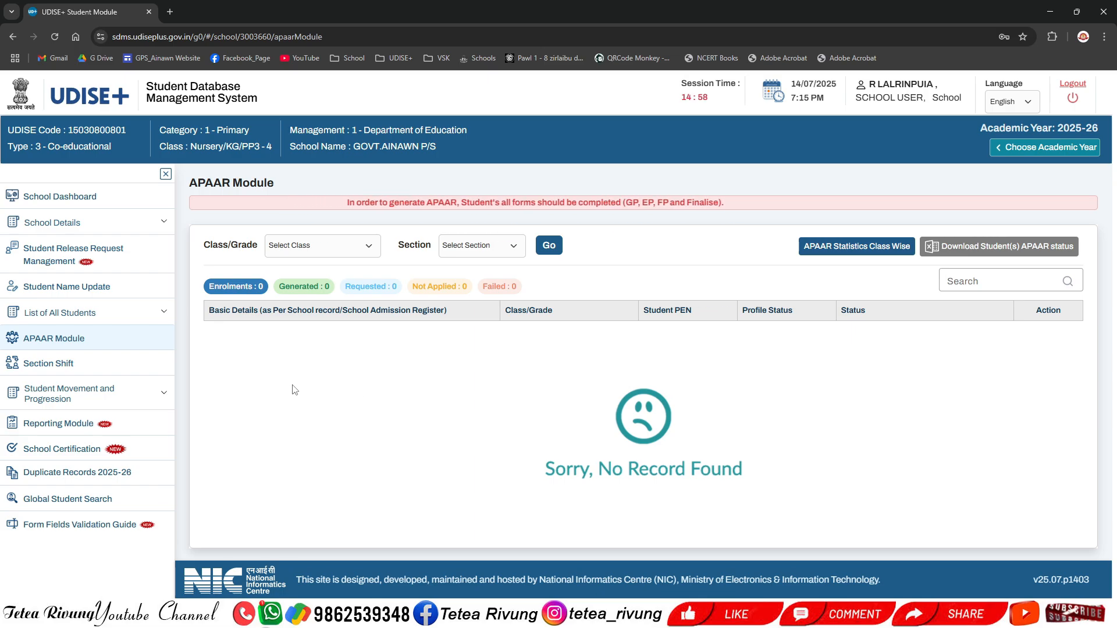
Step: Open the General Profile of the first LKG/KG1/PP2 section A student from the School Dashboard
{"action": "left_click", "coordinate": [84, 197]}
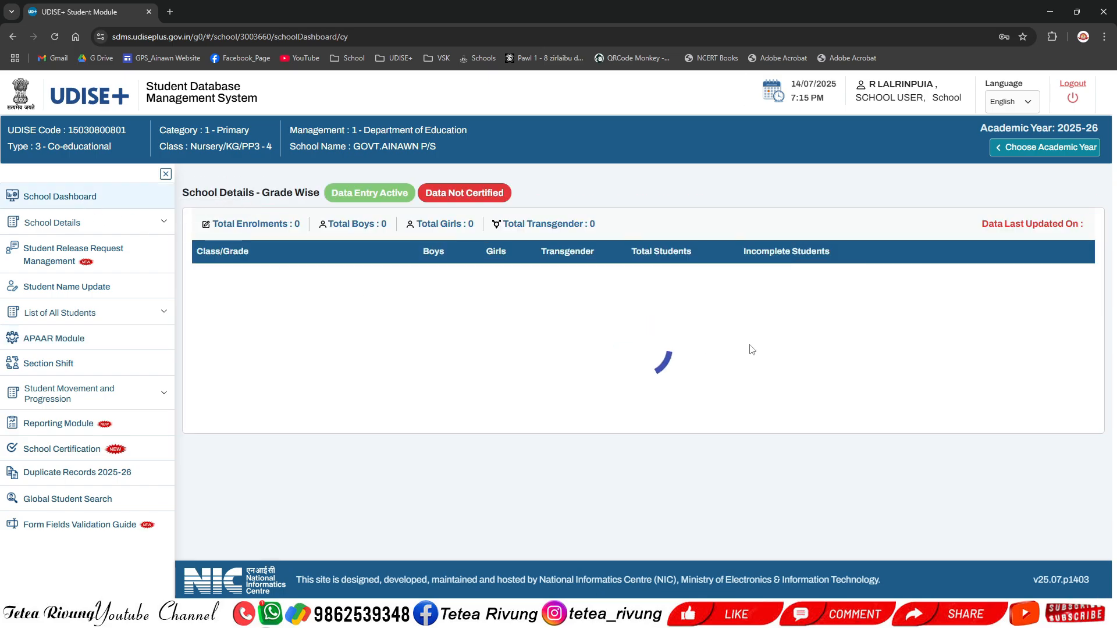
{"action": "left_click", "coordinate": [1082, 284]}
{"action": "left_click", "coordinate": [1016, 338]}
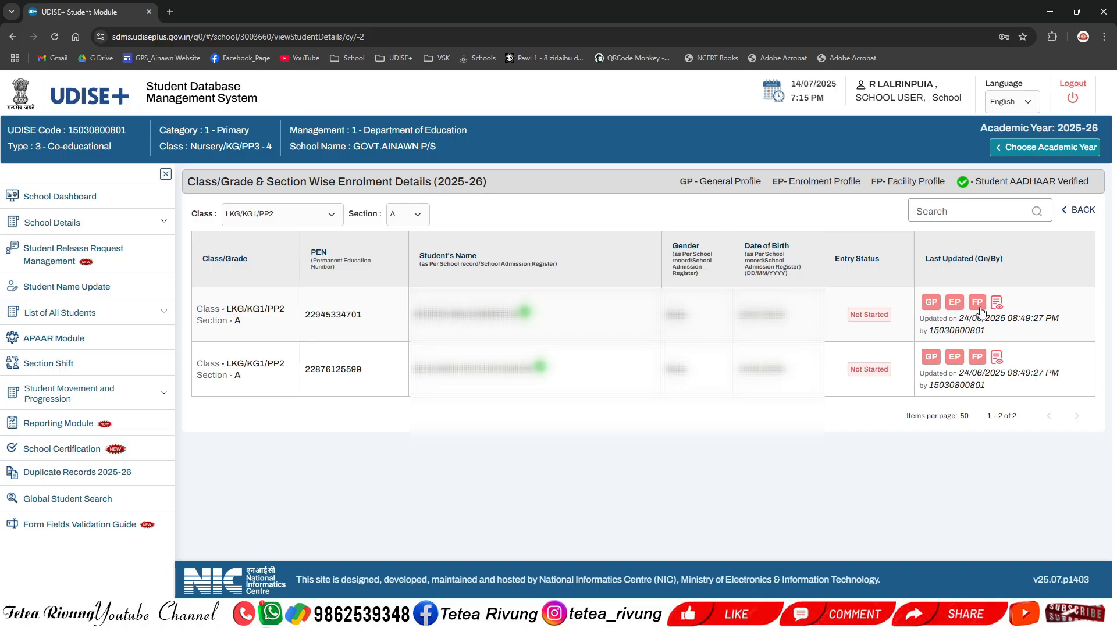
{"action": "left_click", "coordinate": [932, 303]}
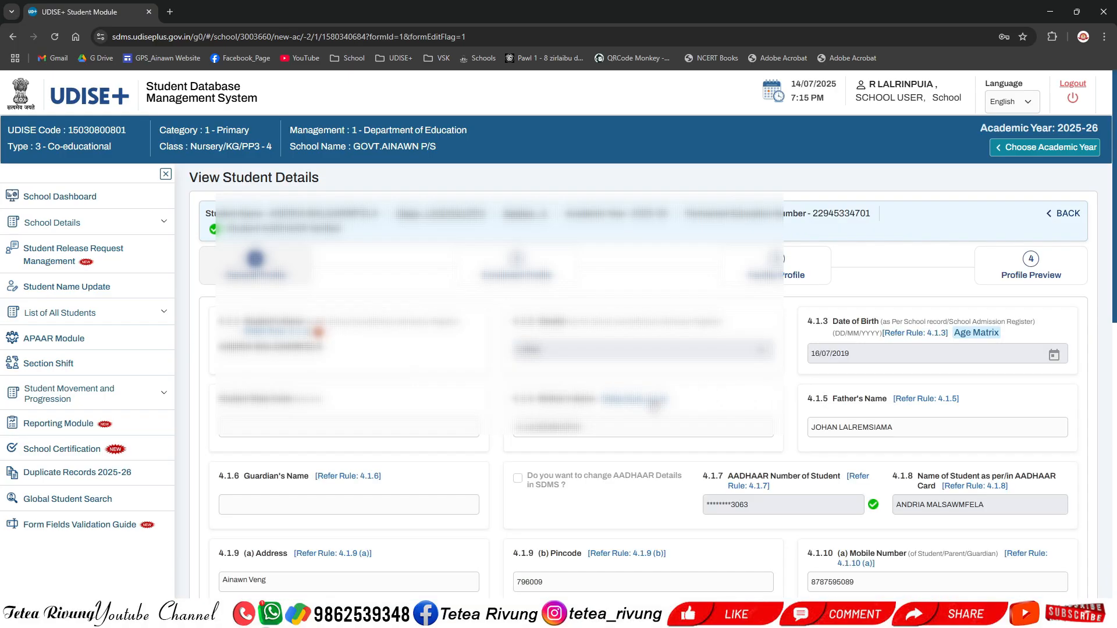
Step: Open the Age Matrix beside the student's date of birth and close it
{"action": "scroll", "coordinate": [657, 402], "scroll_direction": "down", "scroll_amount": 1}
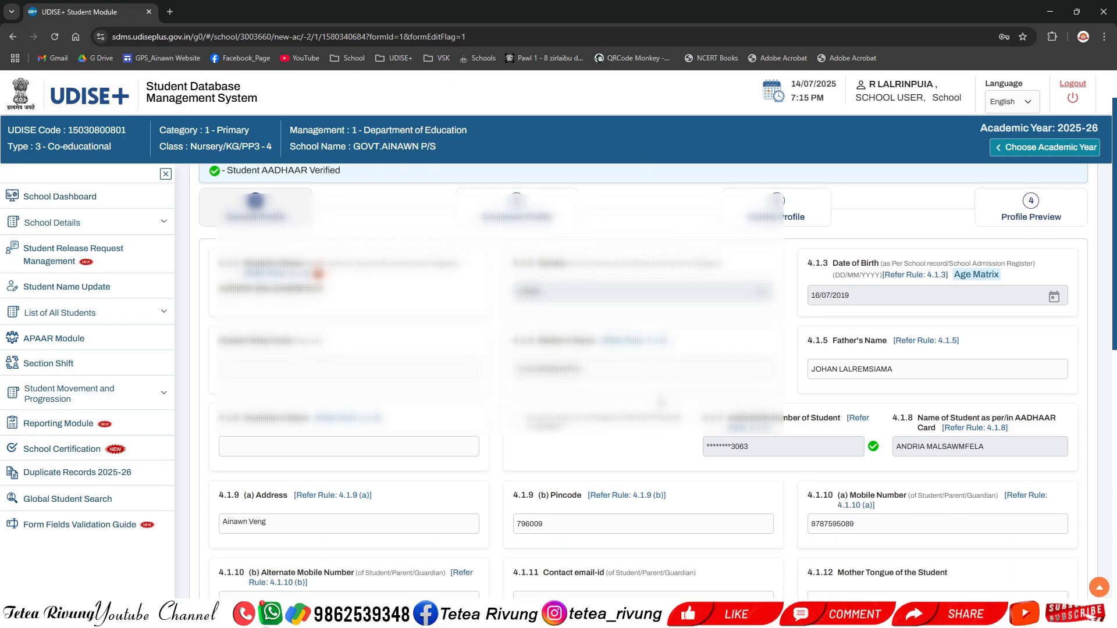
{"action": "scroll", "coordinate": [661, 402], "scroll_direction": "down", "scroll_amount": 1}
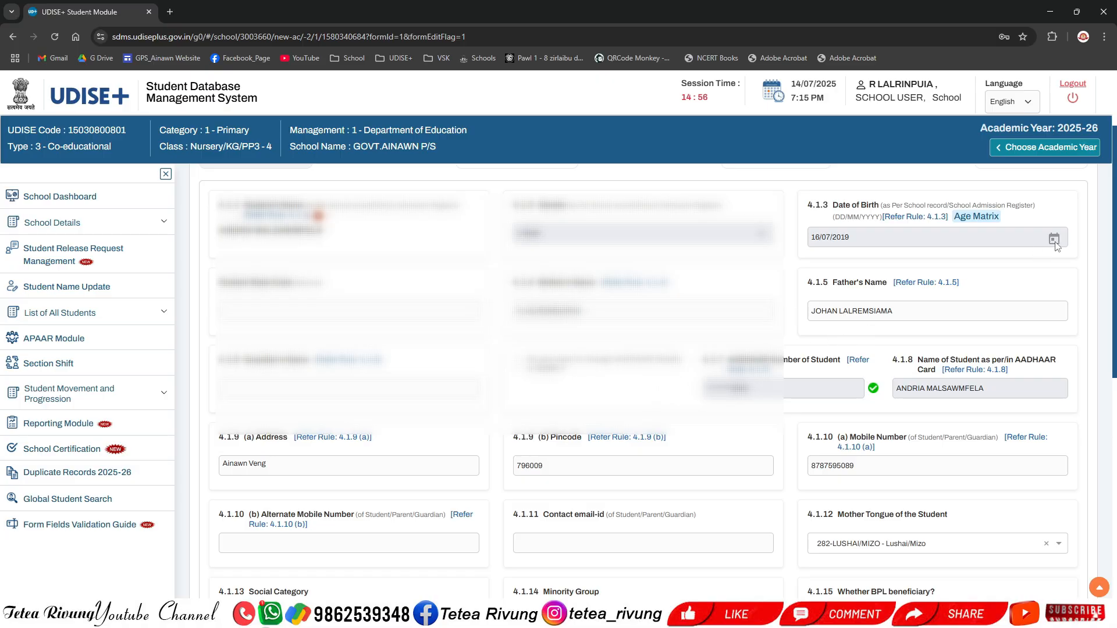
{"action": "left_click_drag", "start_coordinate": [871, 242], "coordinate": [813, 241]}
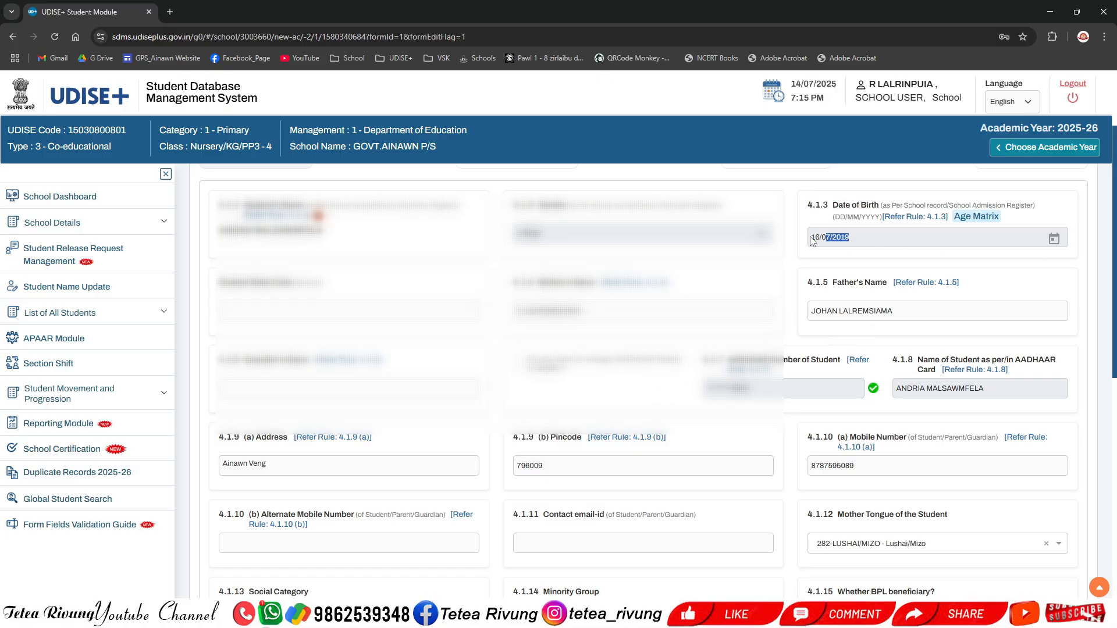
{"action": "left_click", "coordinate": [977, 218]}
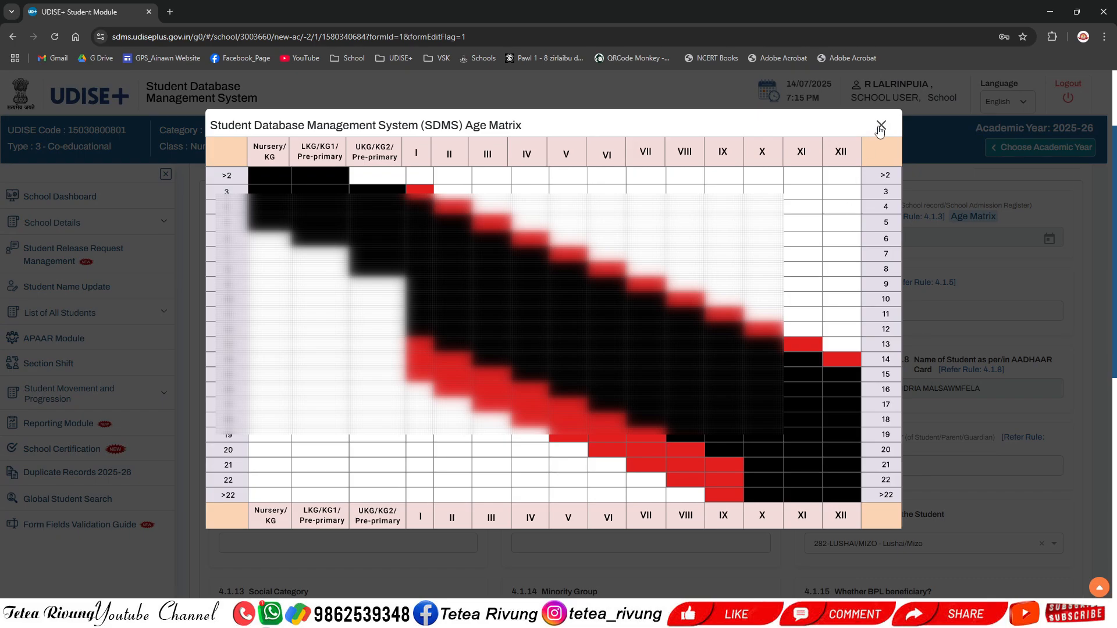
{"action": "left_click", "coordinate": [881, 127]}
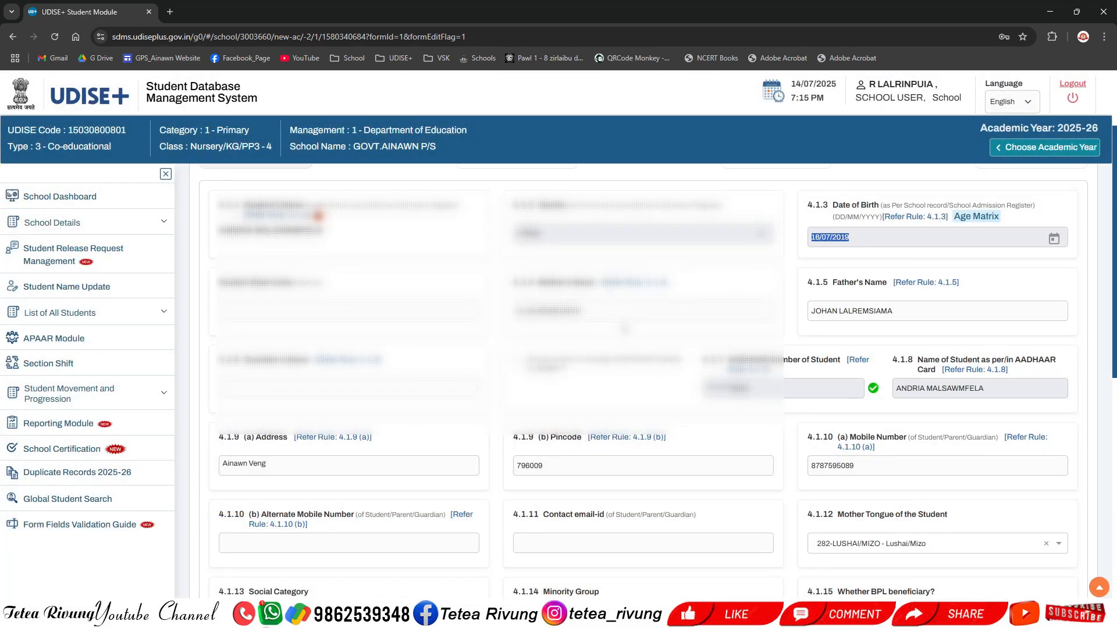
{"action": "left_click", "coordinate": [871, 238]}
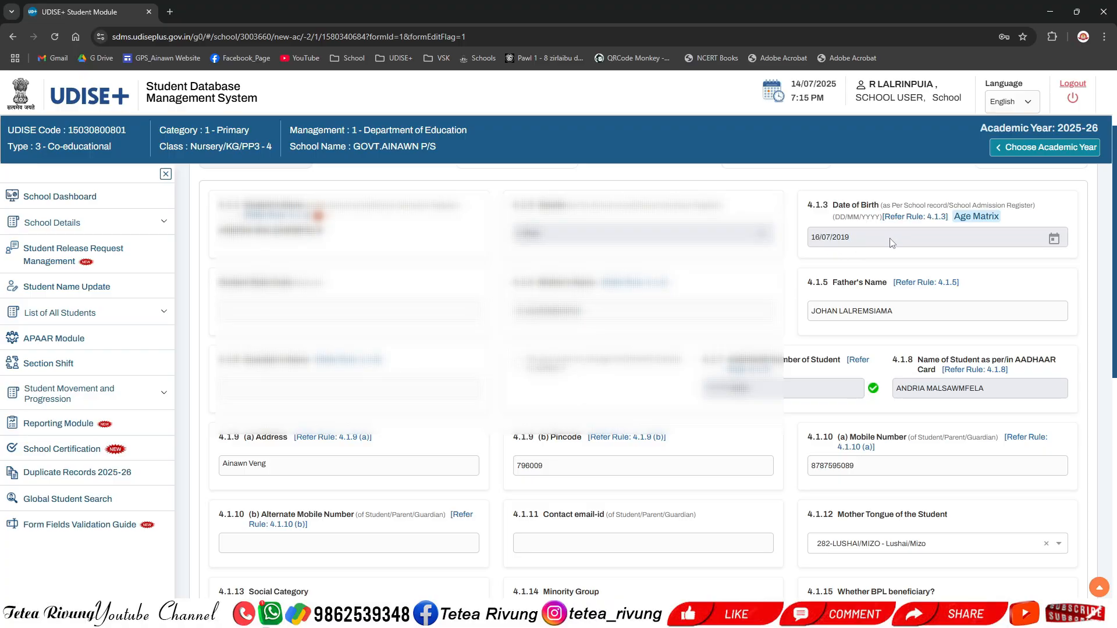
Step: Read the Date of Birth rules under Refer Rule 4.1.3, then close them
{"action": "left_click", "coordinate": [919, 218]}
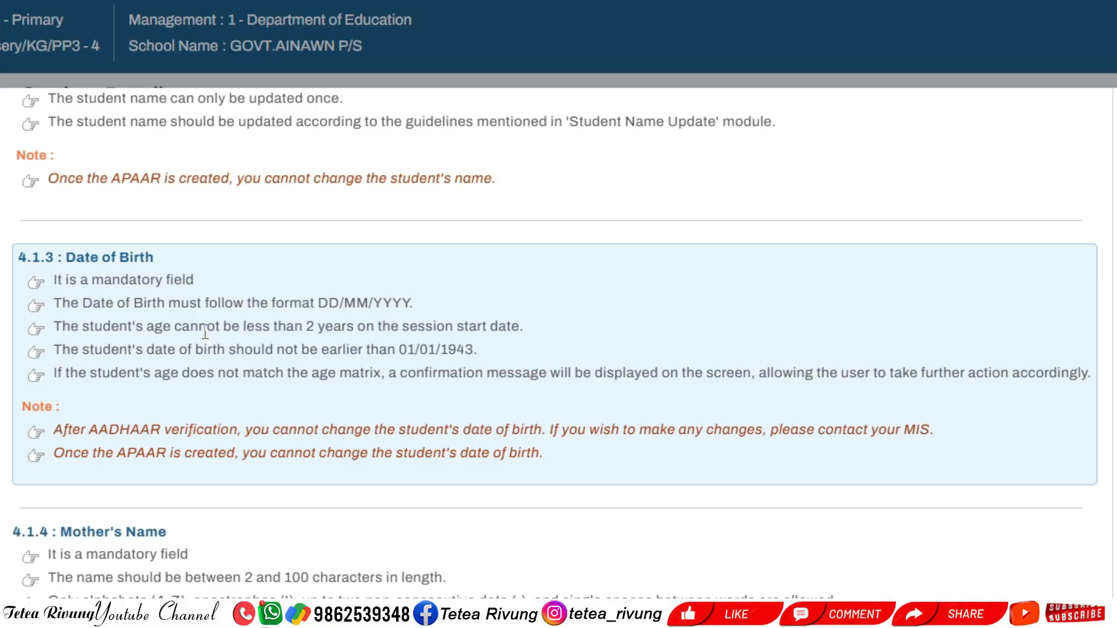
{"action": "double_click", "coordinate": [313, 325]}
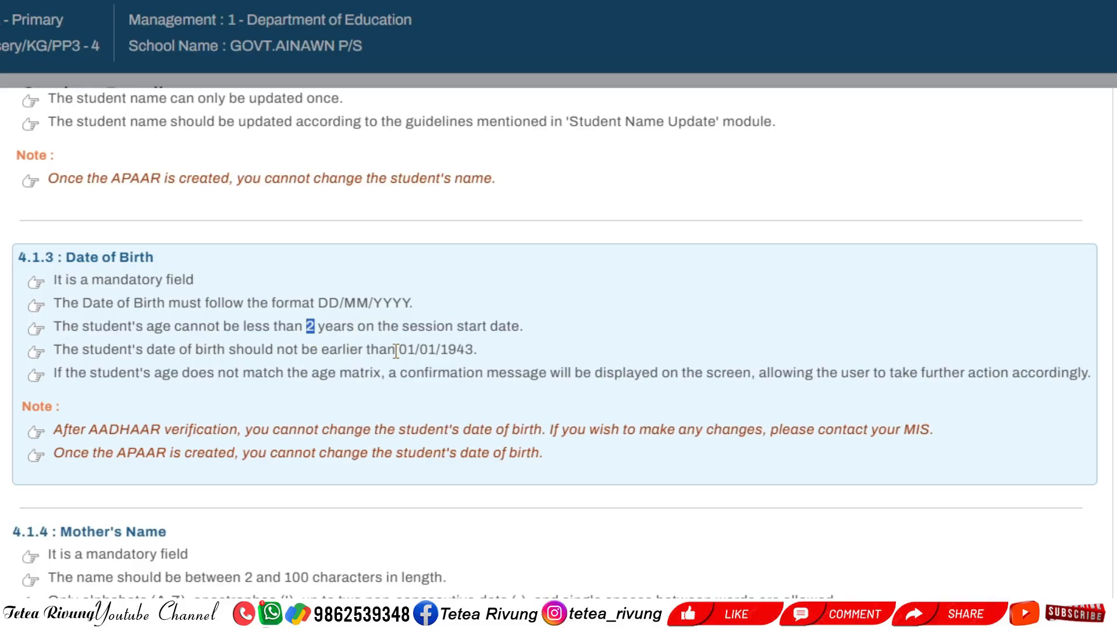
{"action": "left_click", "coordinate": [458, 349]}
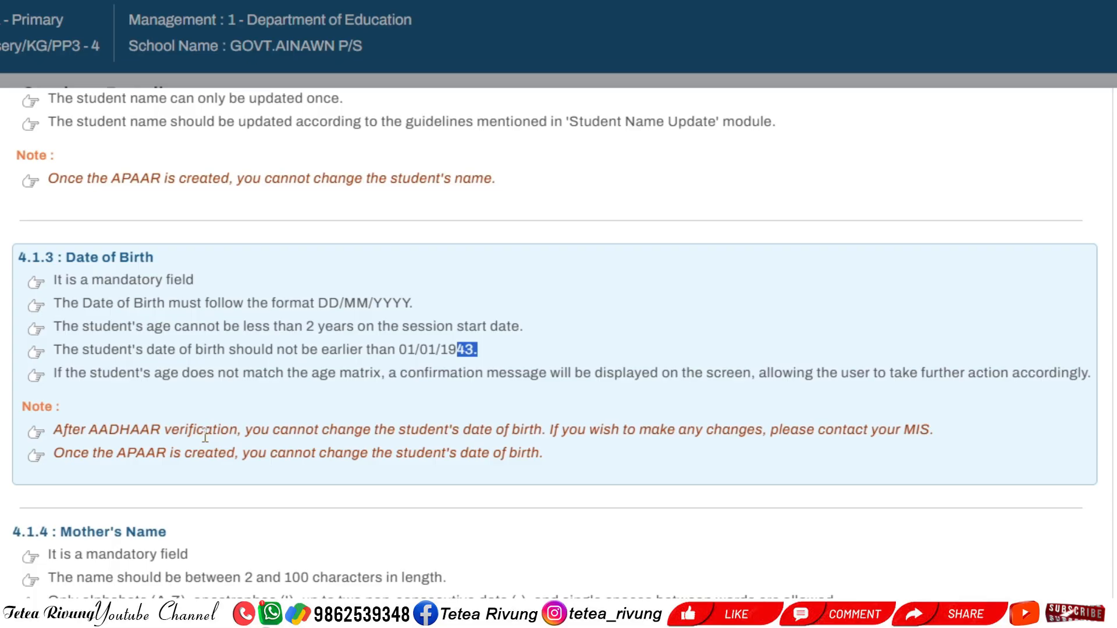
{"action": "left_click_drag", "start_coordinate": [237, 431], "coordinate": [53, 431]}
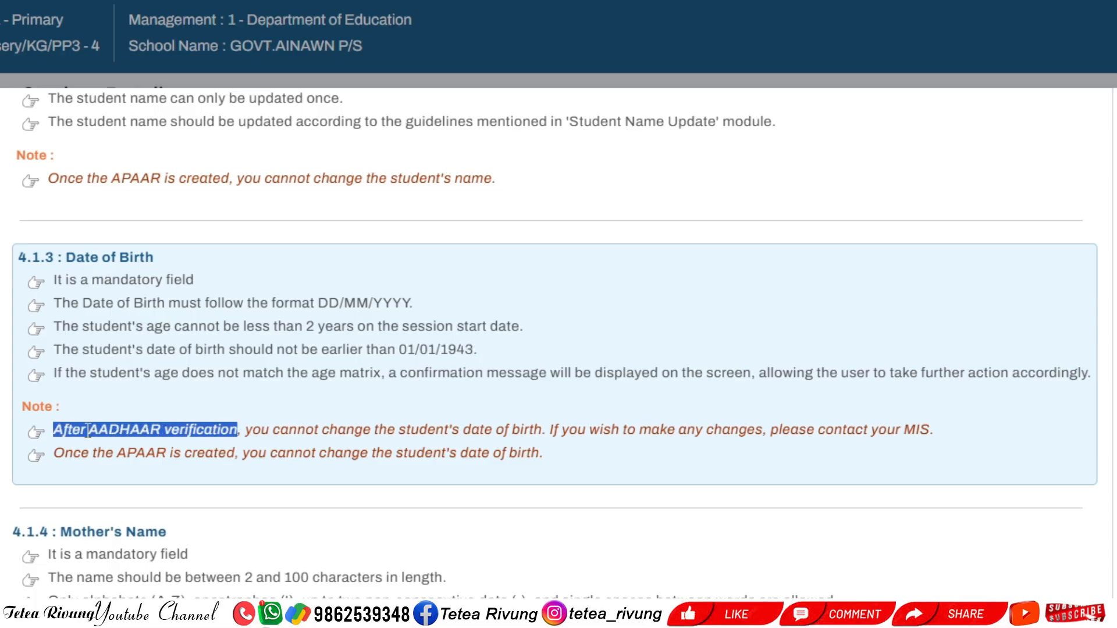
{"action": "left_click_drag", "start_coordinate": [245, 431], "coordinate": [541, 441]}
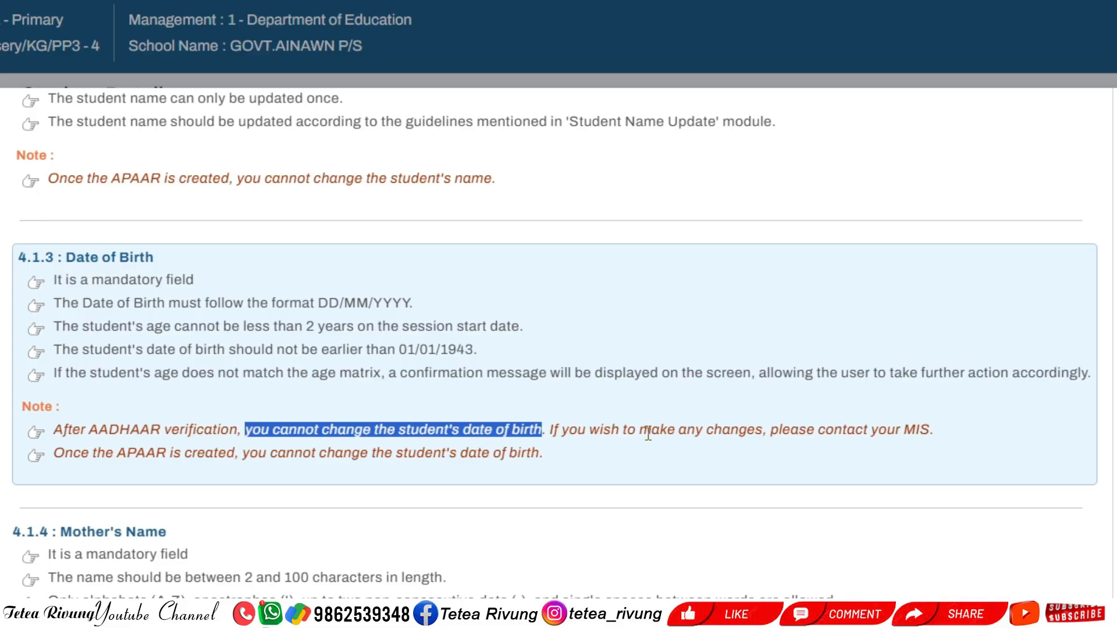
{"action": "left_click_drag", "start_coordinate": [771, 431], "coordinate": [935, 432]}
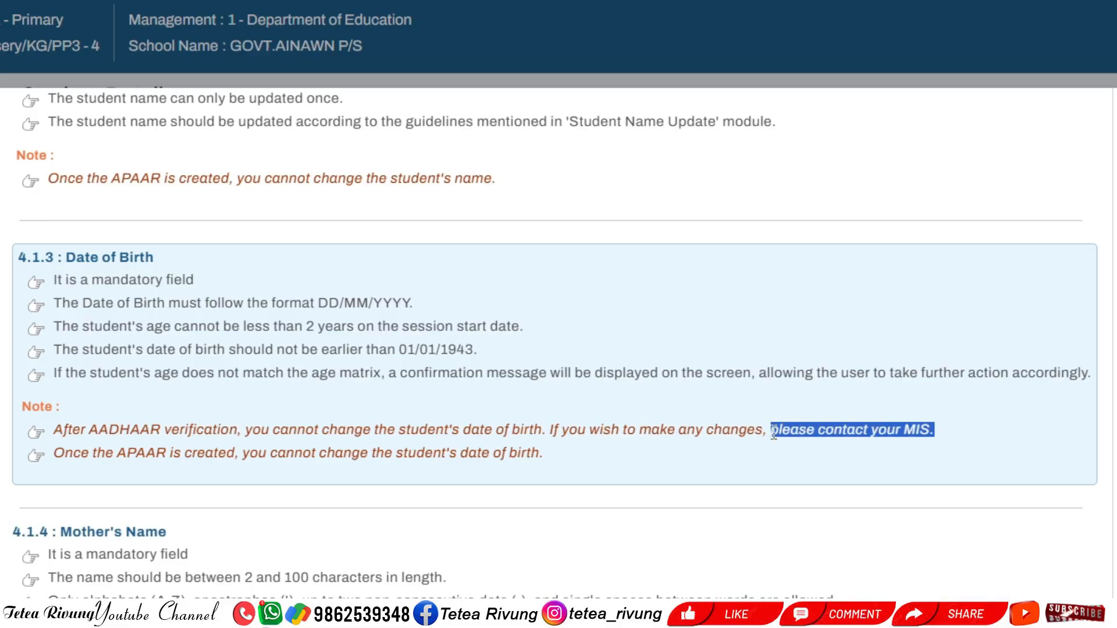
{"action": "left_click", "coordinate": [133, 450]}
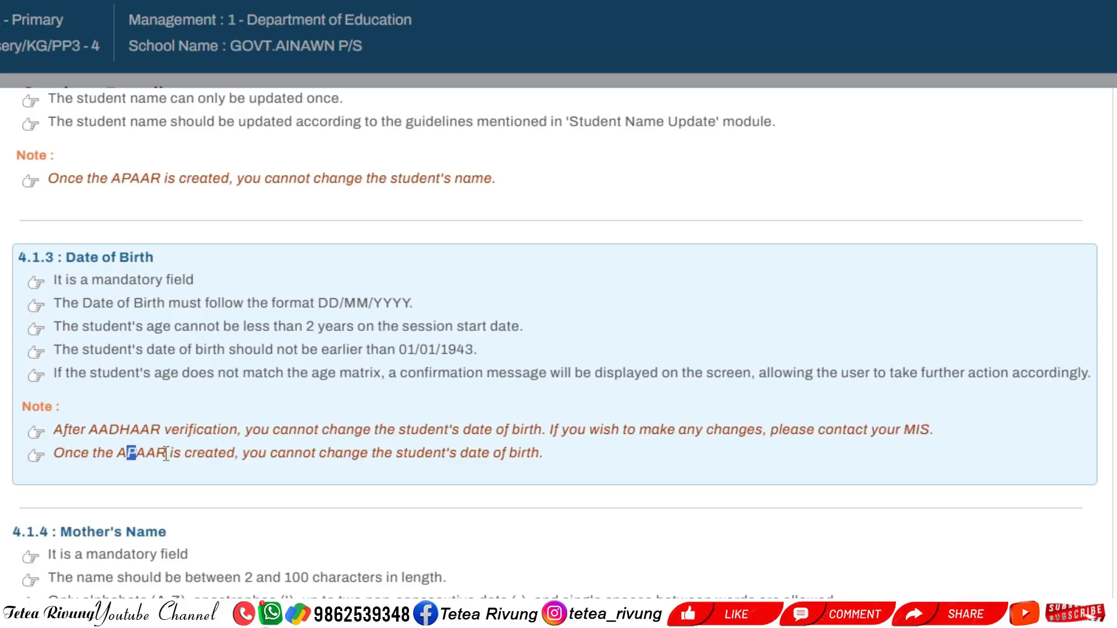
{"action": "left_click_drag", "start_coordinate": [167, 453], "coordinate": [554, 460]}
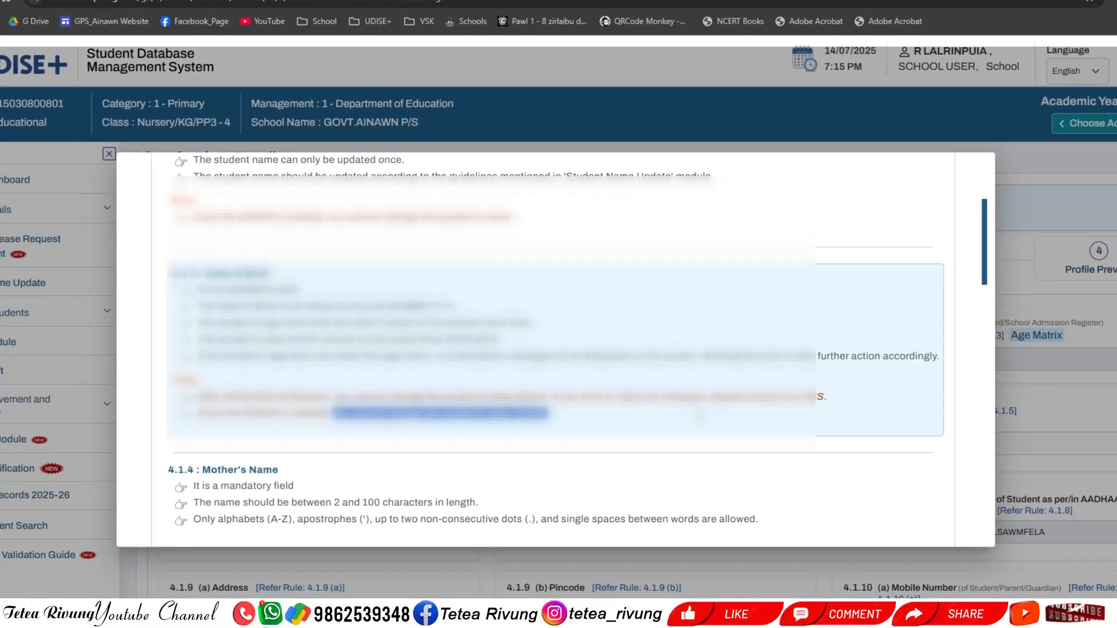
{"action": "key", "text": "Escape"}
Step: Set BPL beneficiary to Yes and Antyodaya Anna Yojana (AAY) beneficiary to No
{"action": "scroll", "coordinate": [906, 378], "scroll_direction": "down", "scroll_amount": 2}
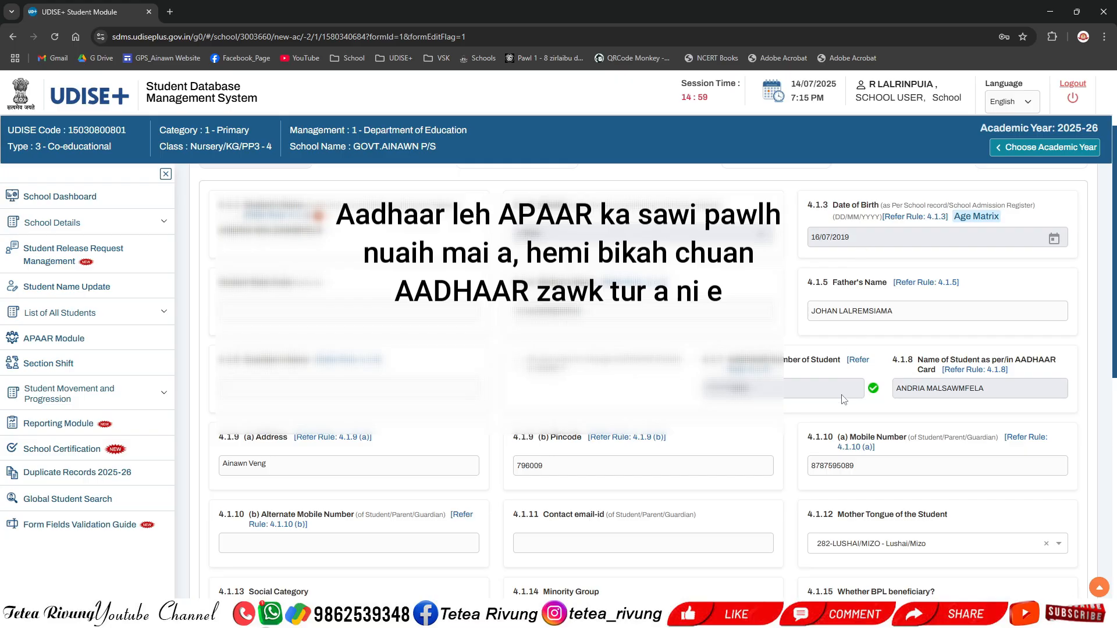
{"action": "scroll", "coordinate": [787, 425], "scroll_direction": "down", "scroll_amount": 1}
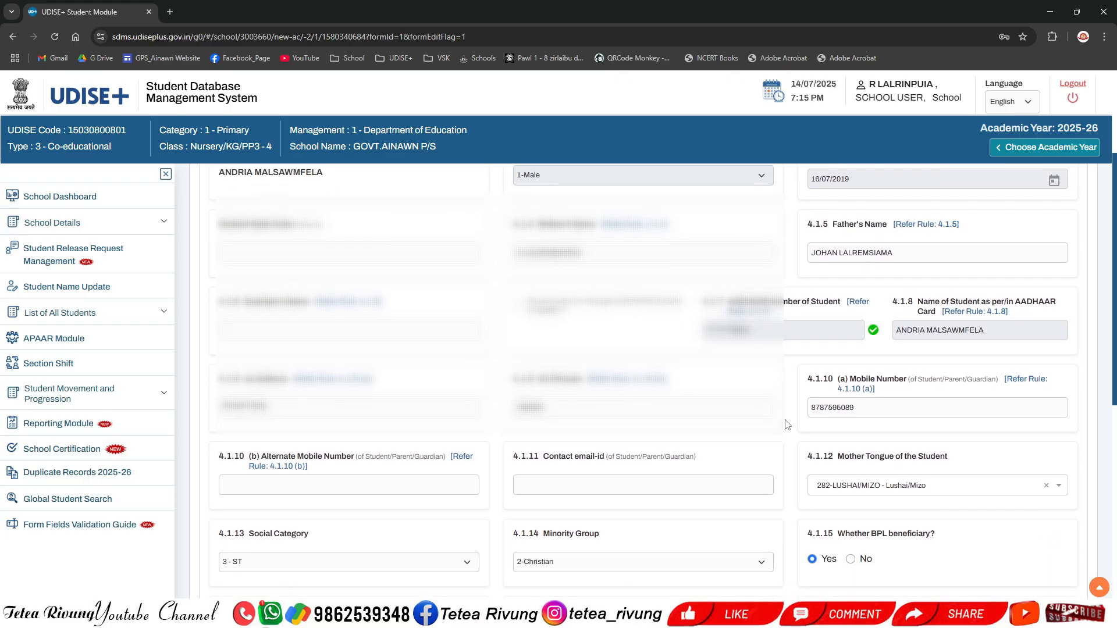
{"action": "scroll", "coordinate": [786, 425], "scroll_direction": "down", "scroll_amount": 1}
{"action": "scroll", "coordinate": [787, 425], "scroll_direction": "down", "scroll_amount": 2}
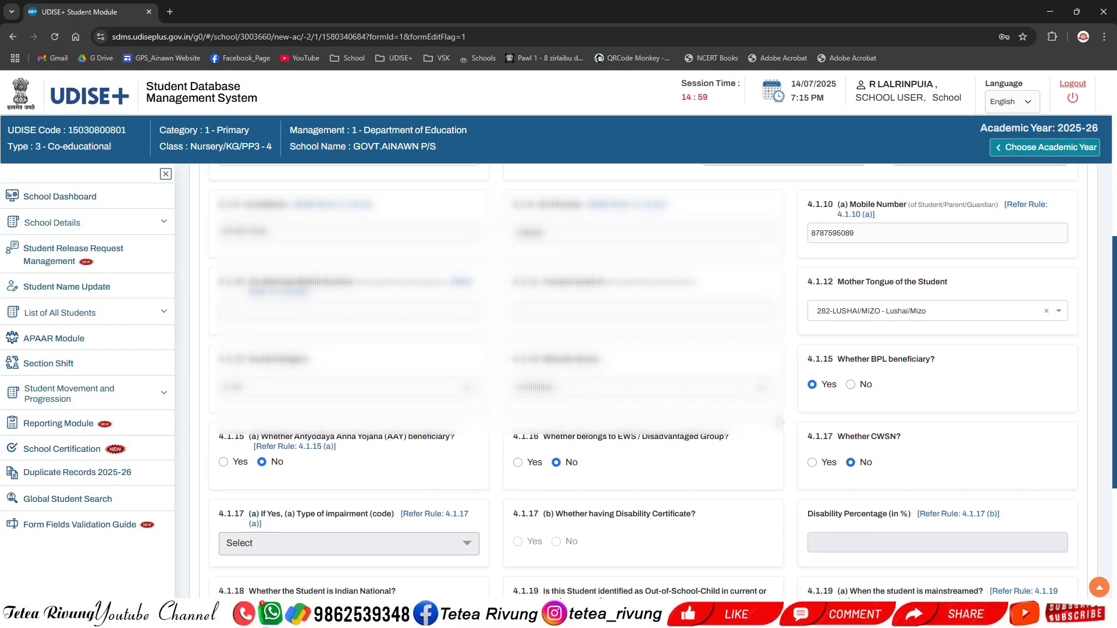
{"action": "scroll", "coordinate": [795, 387], "scroll_direction": "down", "scroll_amount": 1}
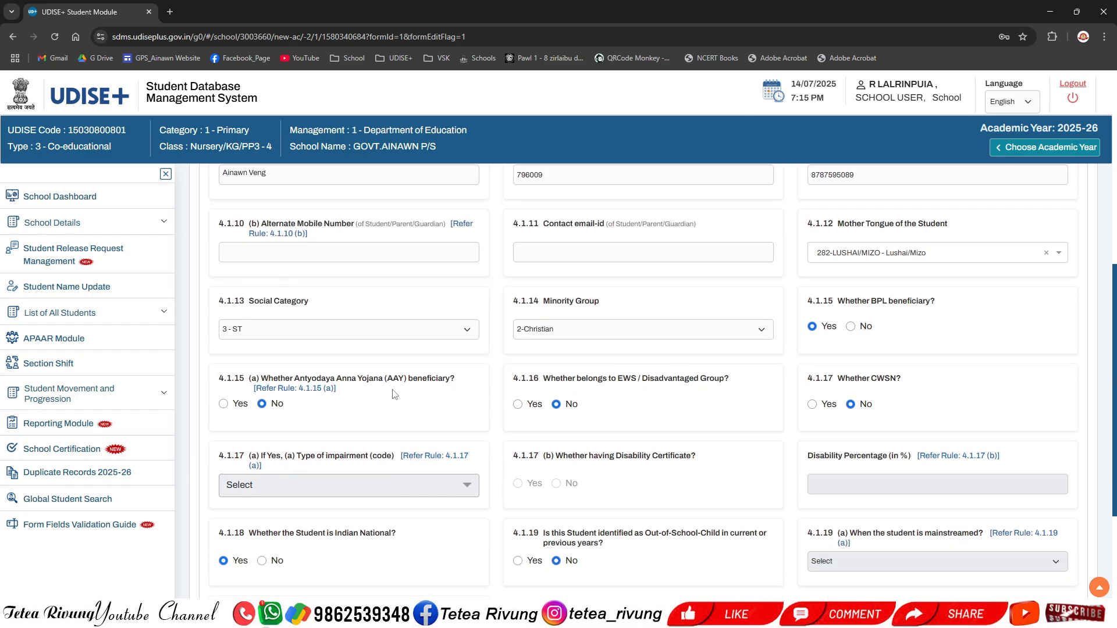
{"action": "left_click", "coordinate": [850, 327]}
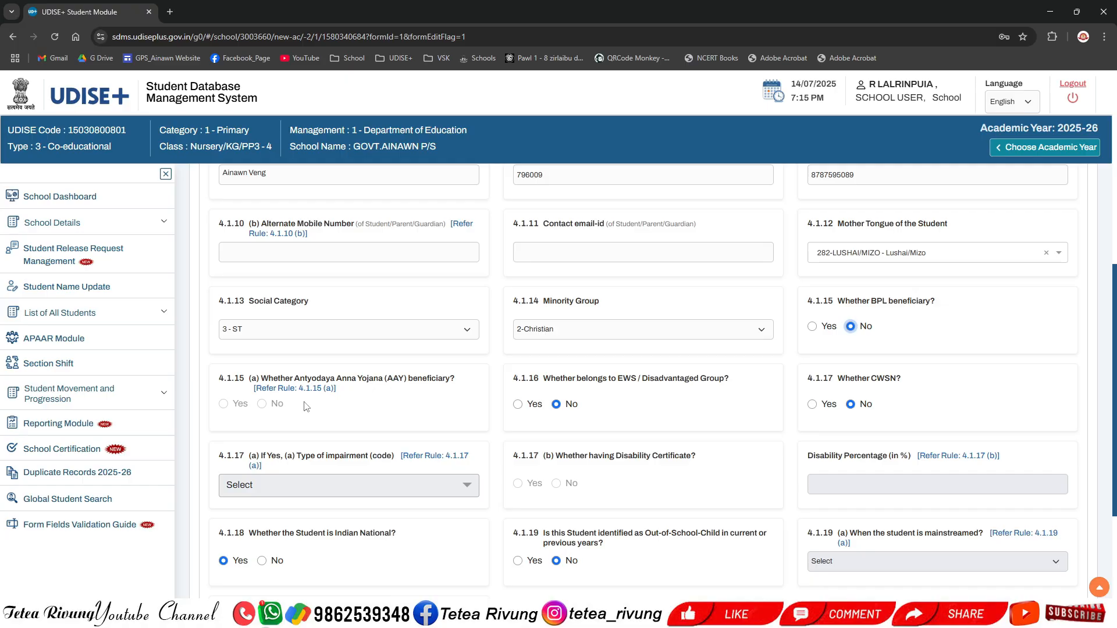
{"action": "left_click", "coordinate": [813, 327]}
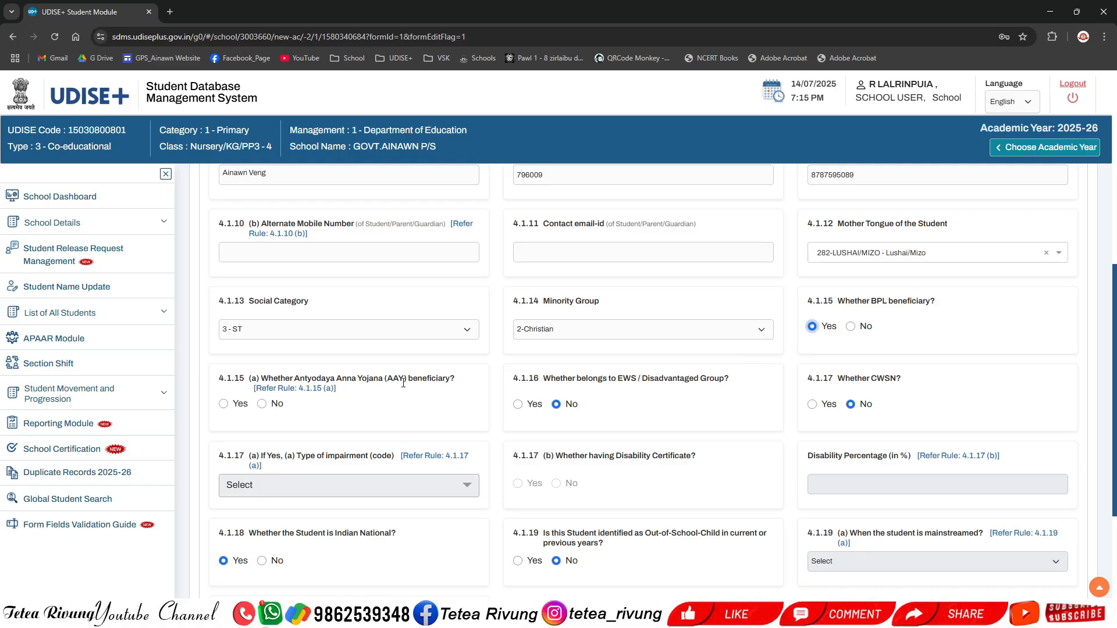
{"action": "left_click", "coordinate": [262, 404]}
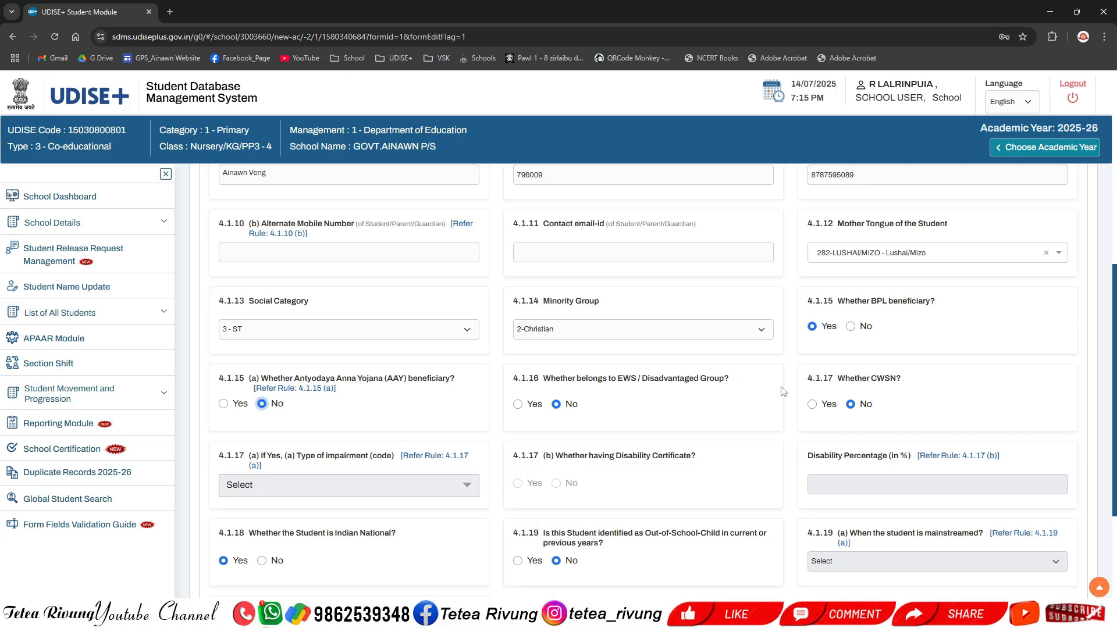
{"action": "scroll", "coordinate": [741, 435], "scroll_direction": "down", "scroll_amount": 2}
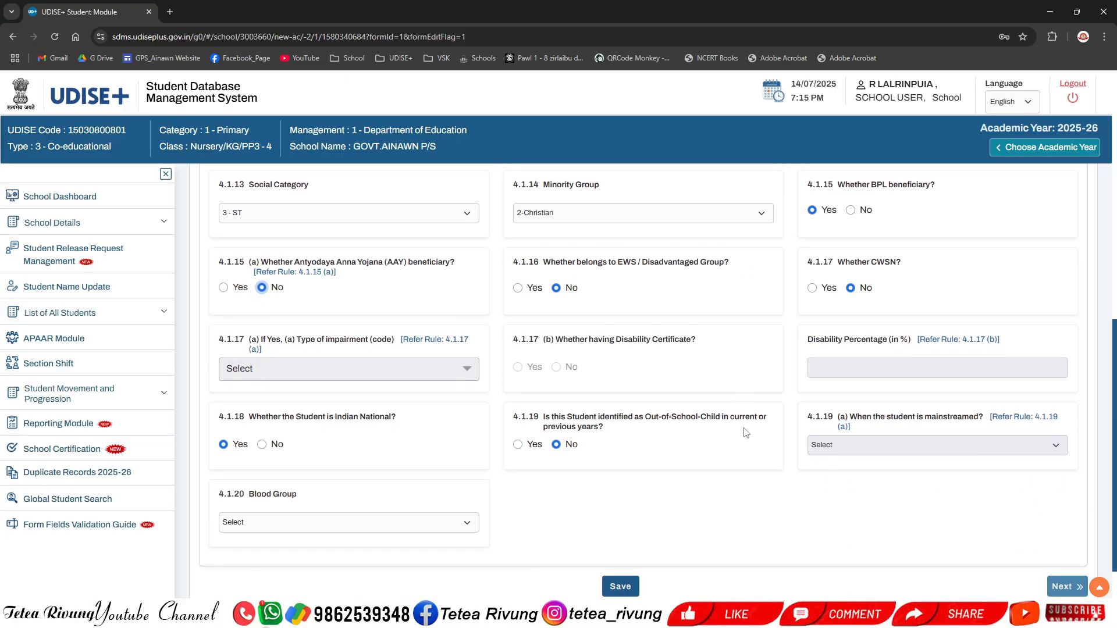
{"action": "scroll", "coordinate": [746, 431], "scroll_direction": "down", "scroll_amount": 1}
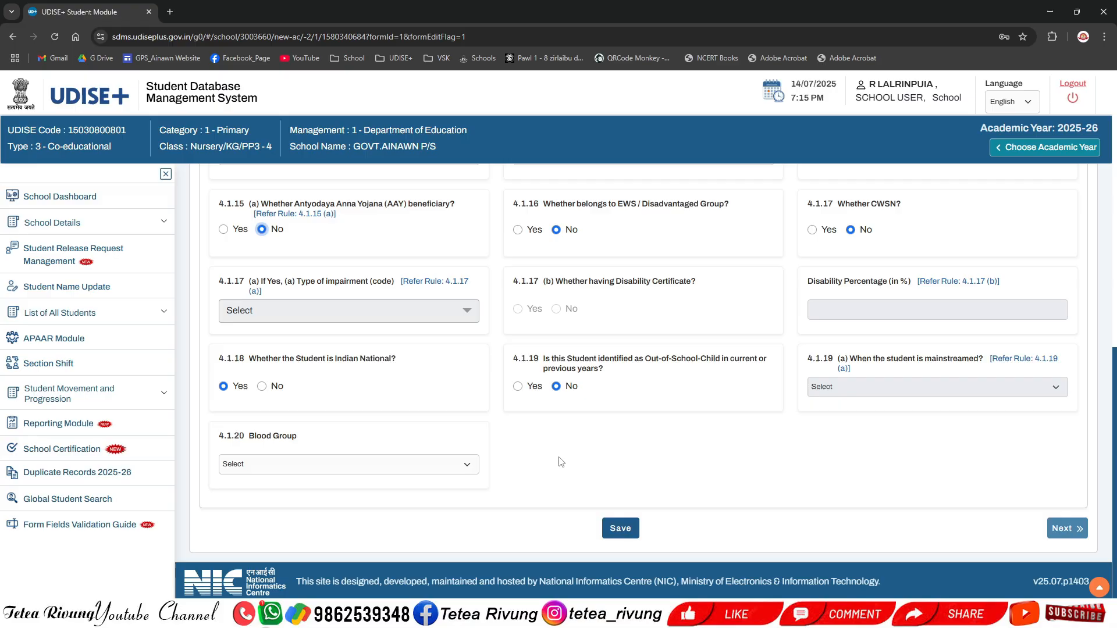
{"action": "left_click", "coordinate": [469, 466]}
{"action": "left_click", "coordinate": [612, 444]}
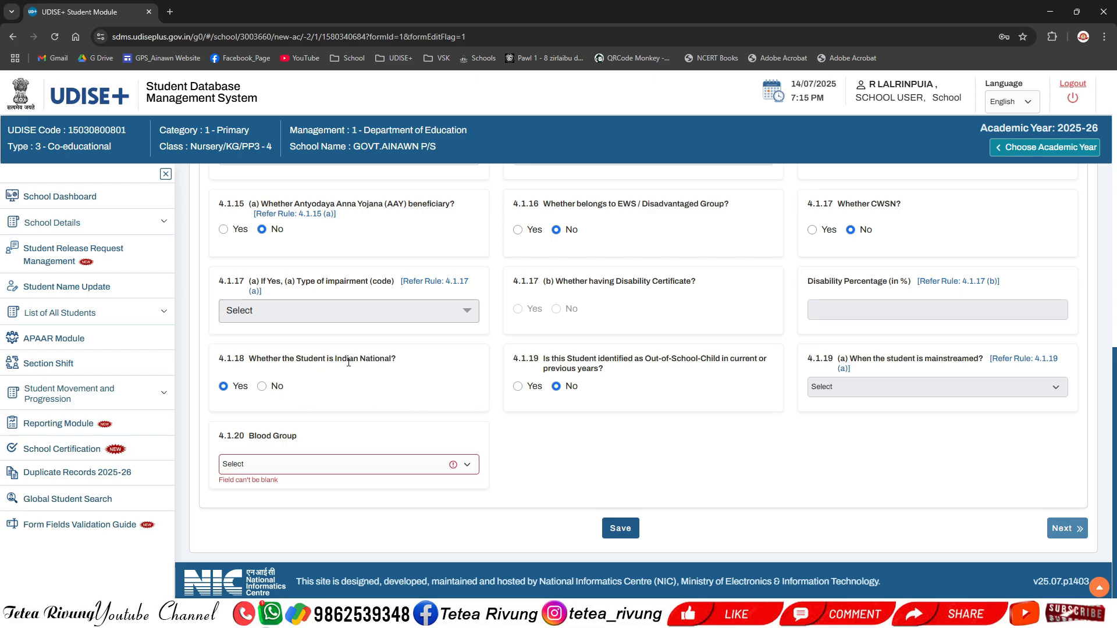
Step: Set Blood Group to 'Under Investigation - Result will be updated soon' and save the General Profile
{"action": "left_click_drag", "start_coordinate": [335, 359], "coordinate": [389, 362]}
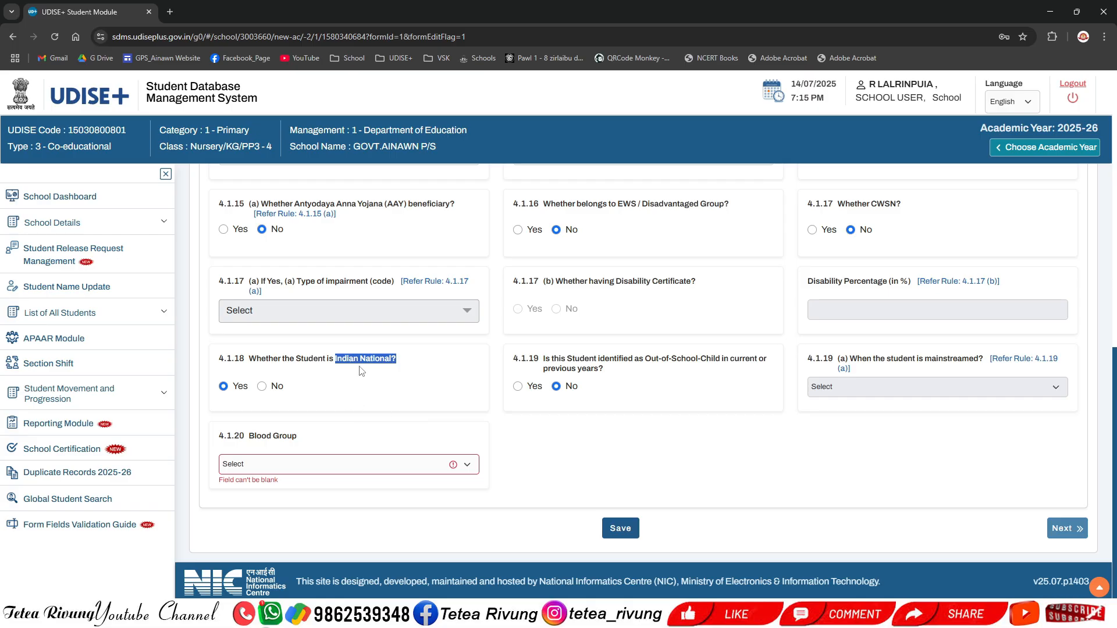
{"action": "left_click", "coordinate": [361, 371]}
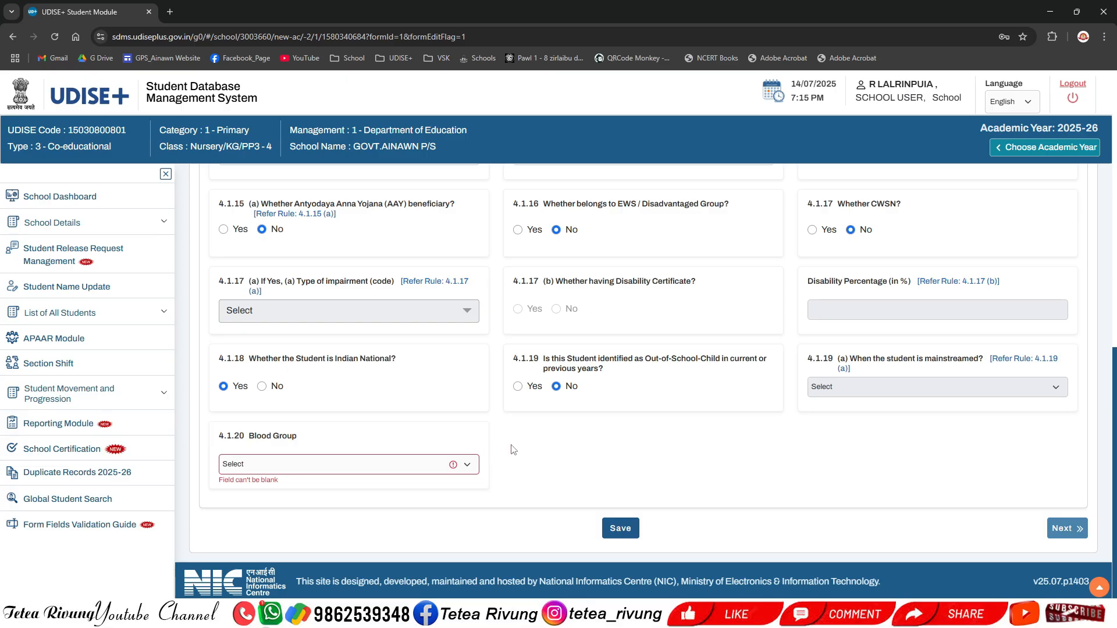
{"action": "left_click", "coordinate": [467, 465]}
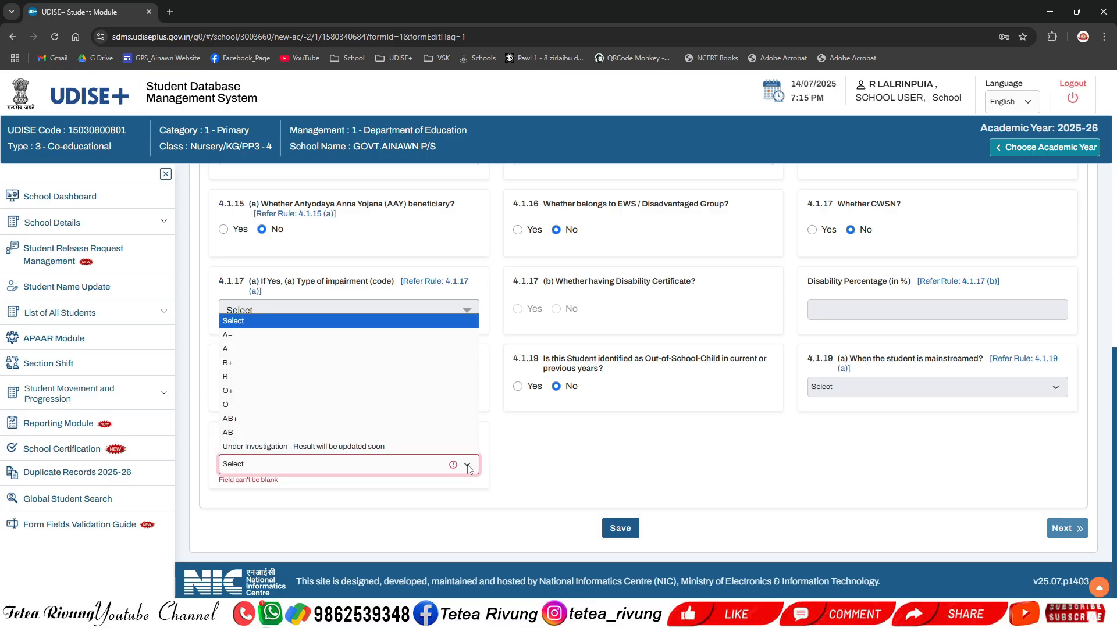
{"action": "left_click", "coordinate": [328, 447]}
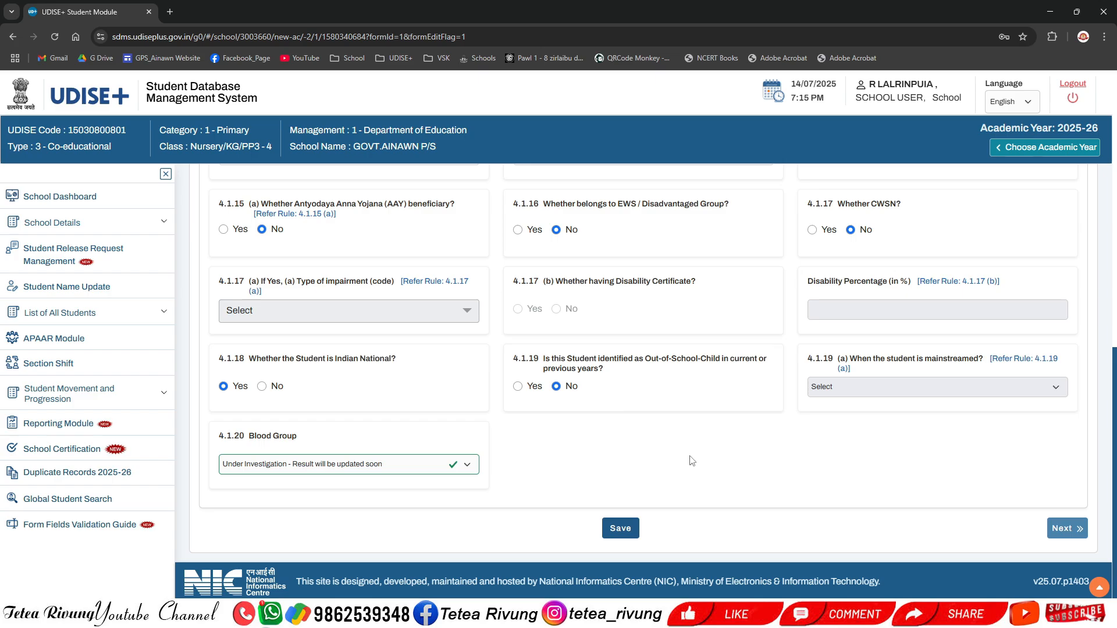
{"action": "left_click", "coordinate": [621, 529]}
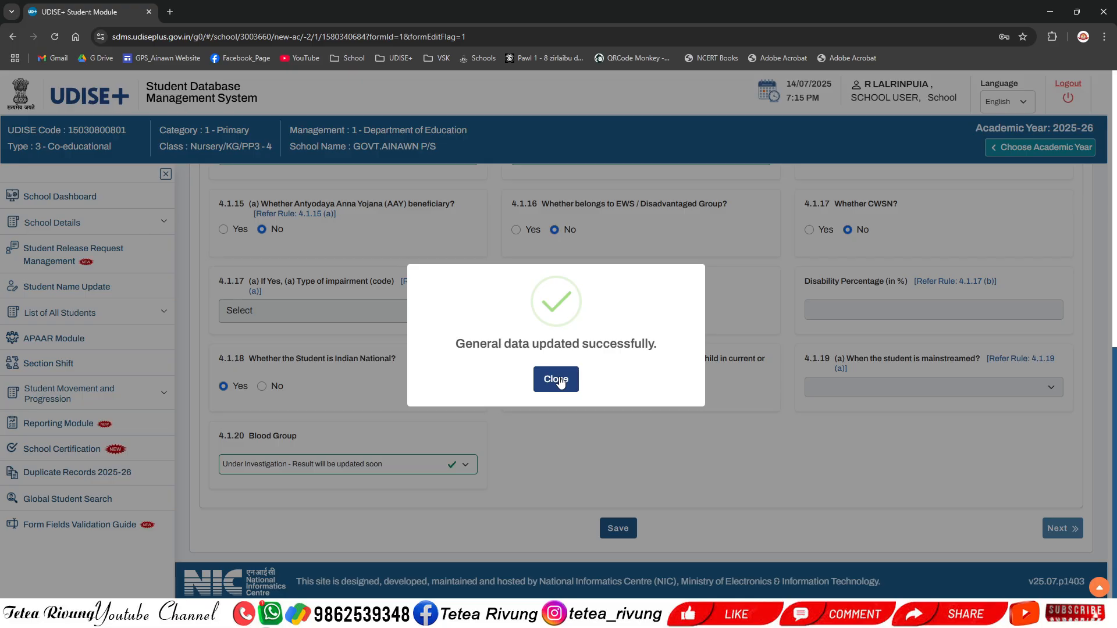
{"action": "left_click", "coordinate": [558, 379]}
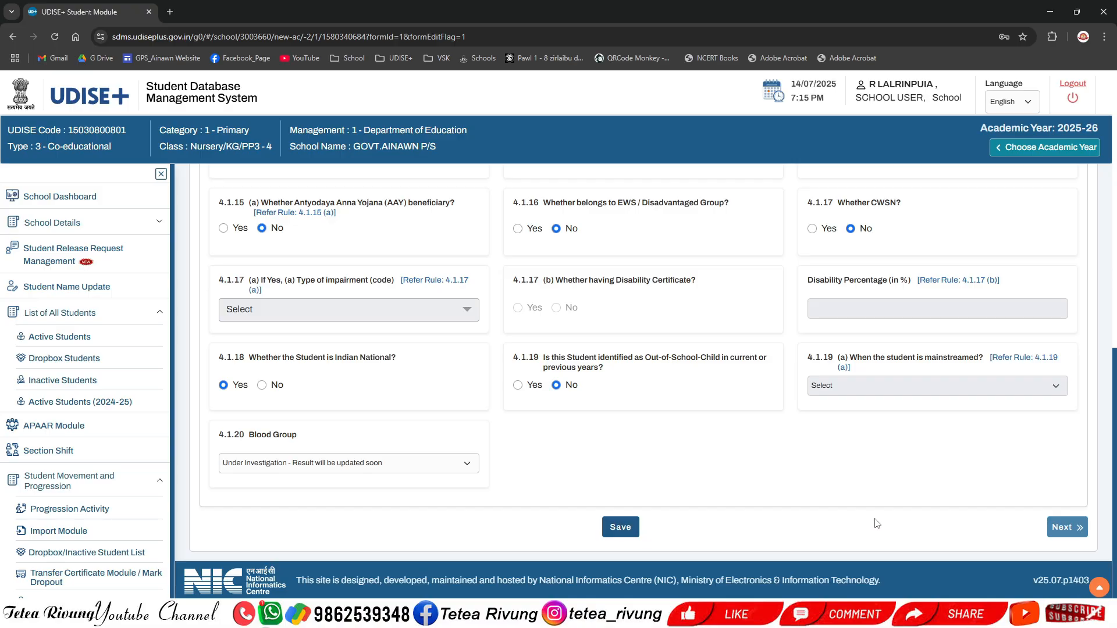
Step: Go to the Enrolment Profile and enter admission number GPSA/KG1/2025-06/1
{"action": "left_click", "coordinate": [1068, 528]}
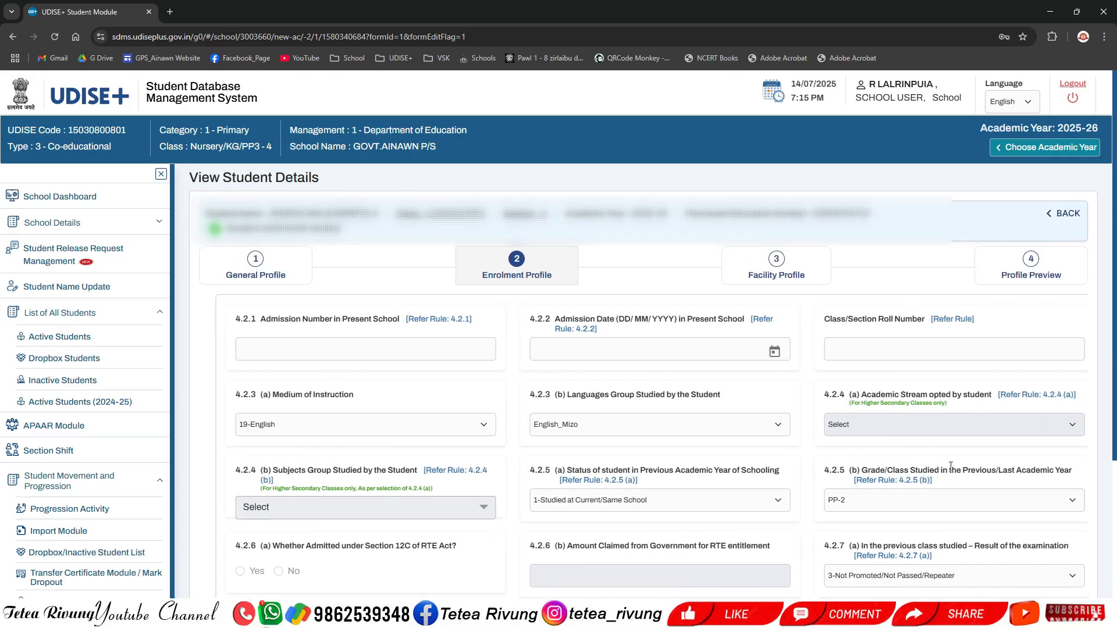
{"action": "left_click", "coordinate": [437, 354]}
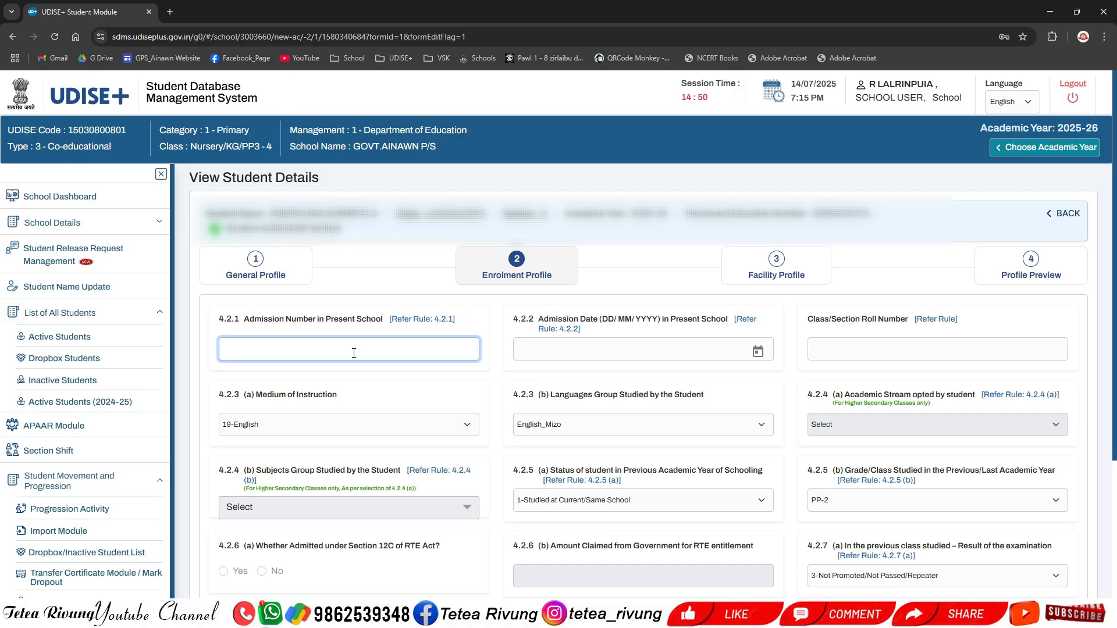
{"action": "type", "text": "GPSA/"}
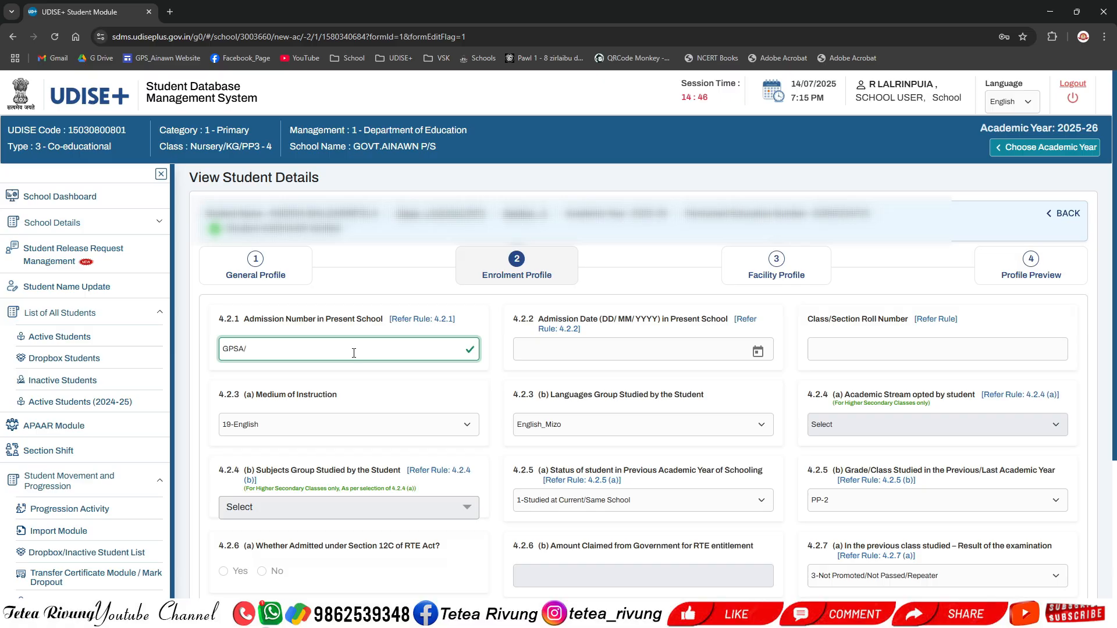
{"action": "type", "text": "KG!"}
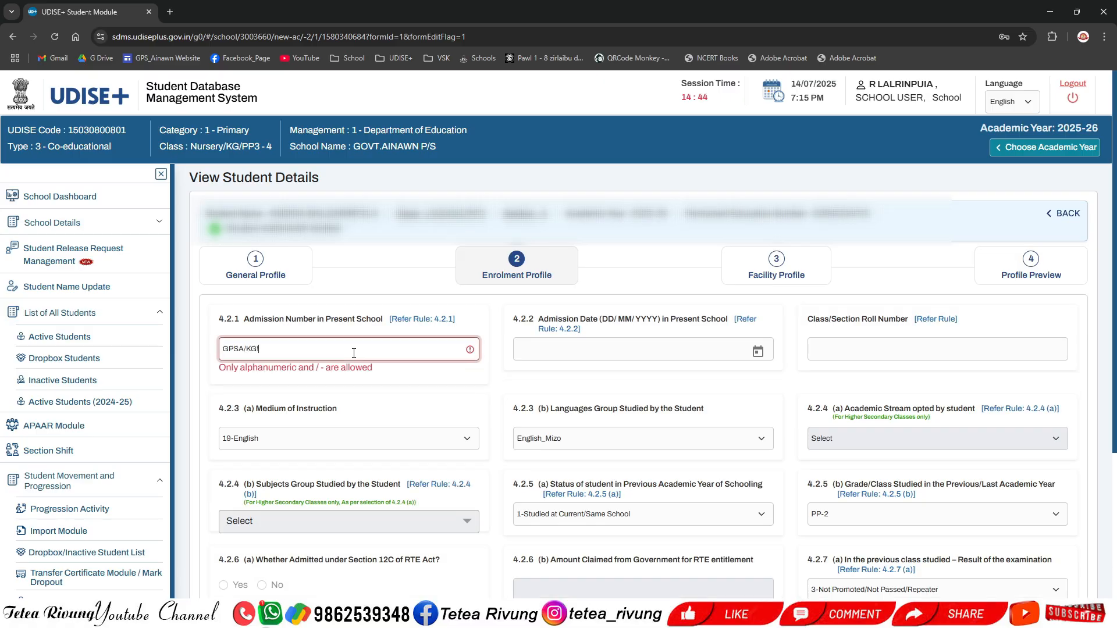
{"action": "key", "text": "BackSpace"}
{"action": "type", "text": "1/"}
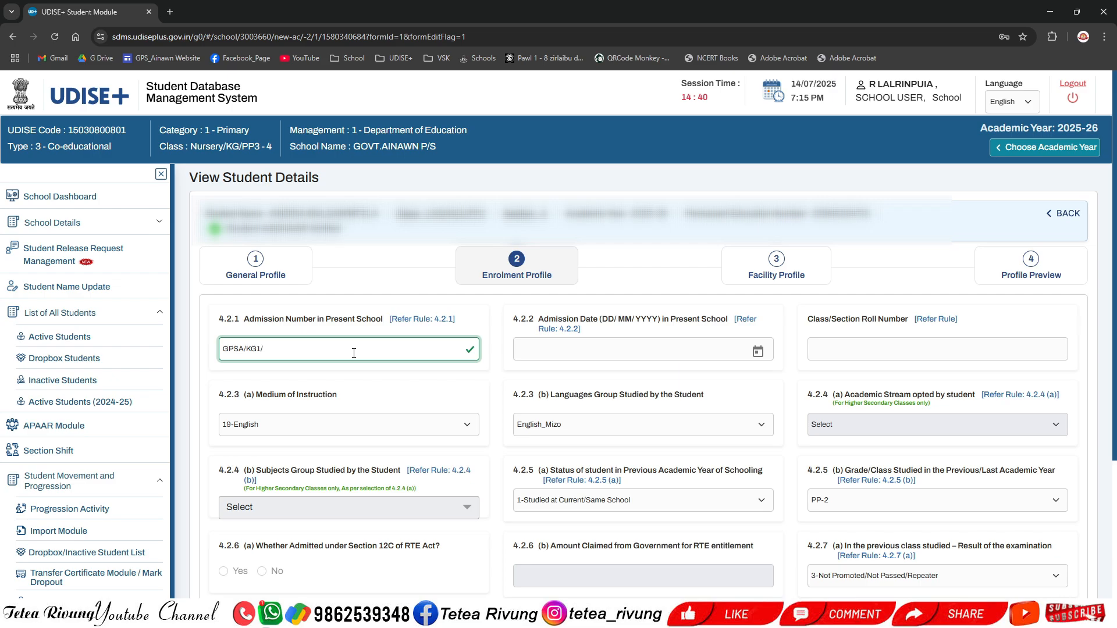
{"action": "type", "text": "2025-2"}
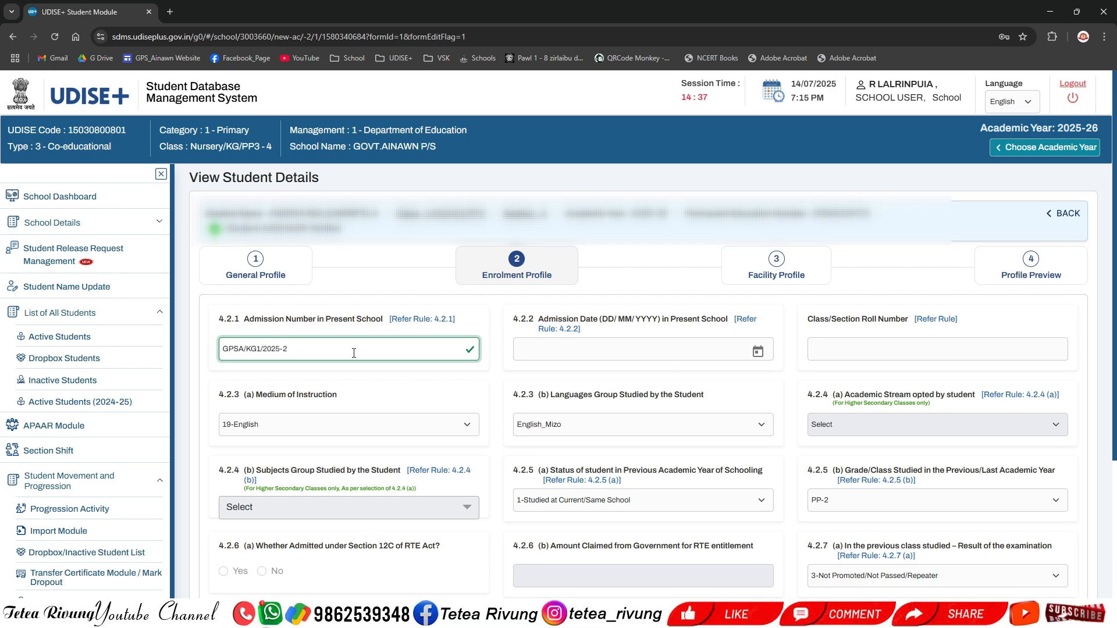
{"action": "key", "text": "BackSpace"}
{"action": "type", "text": "06/1"}
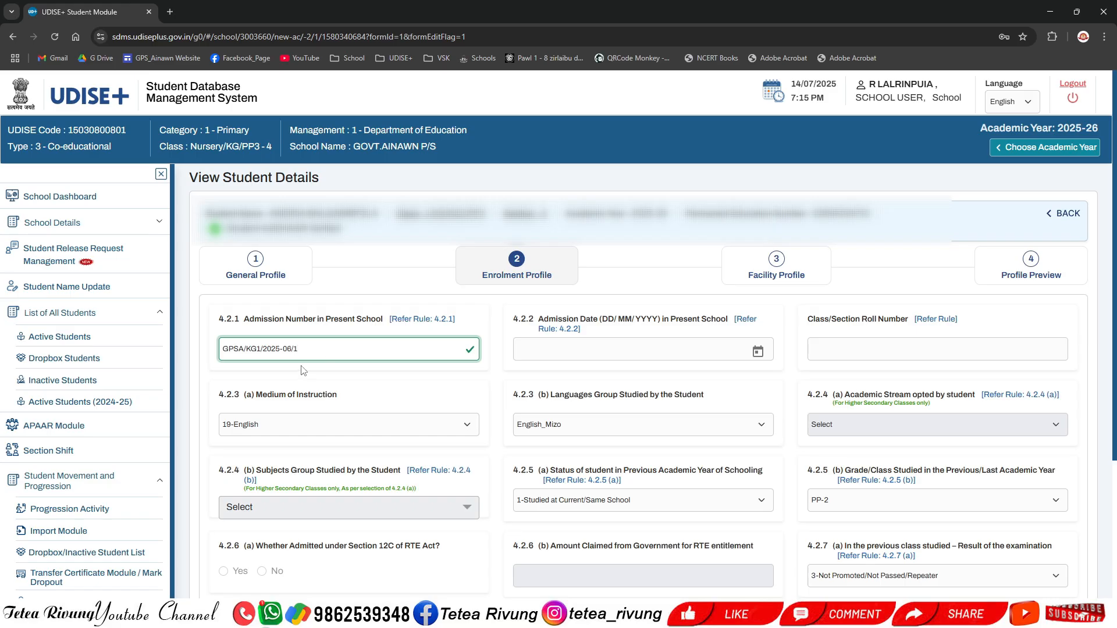
Step: Enter the admission date 07/04/2025 and class/section roll number 1
{"action": "left_click", "coordinate": [538, 349]}
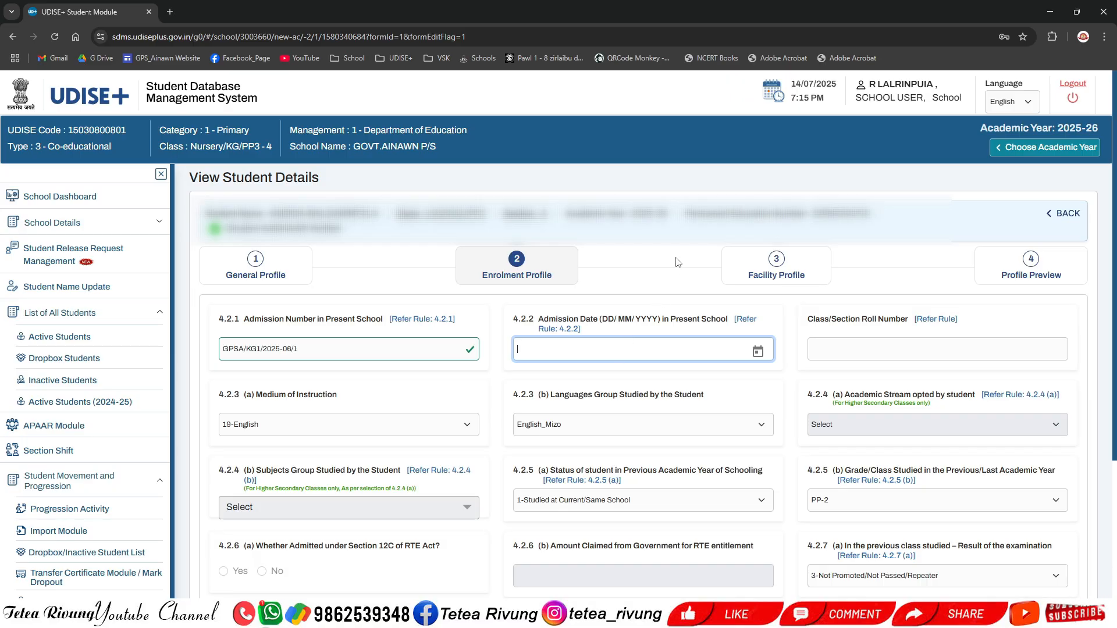
{"action": "type", "text": "07/04/250"}
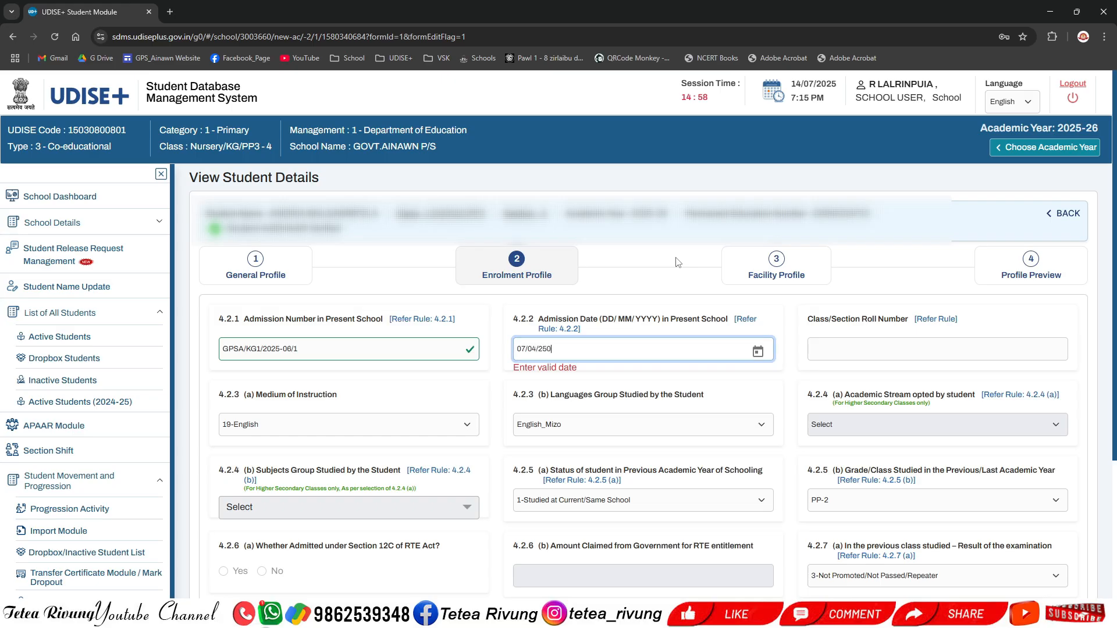
{"action": "type", "text": "2"}
{"action": "key", "text": "BackSpace"}
{"action": "key", "text": "BackSpace"}
{"action": "key", "text": "BackSpace"}
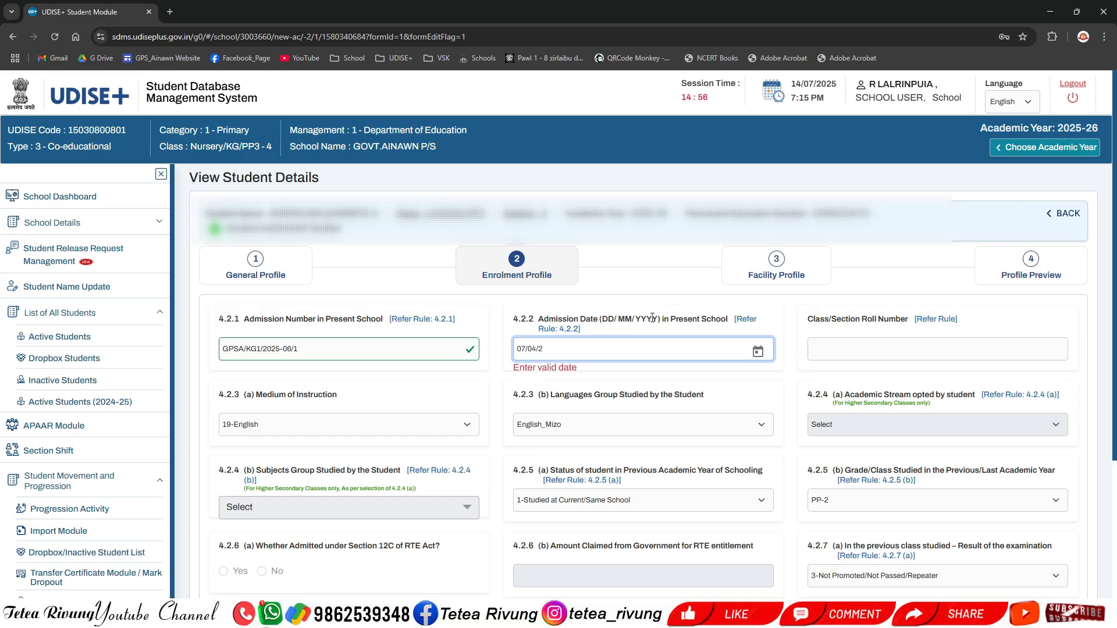
{"action": "type", "text": "025"}
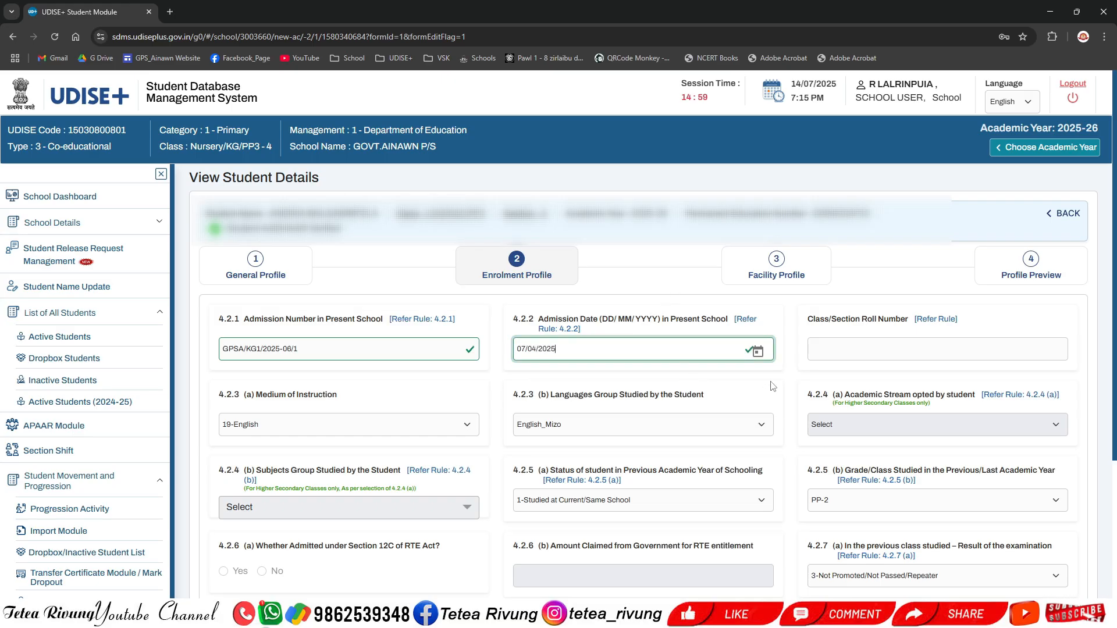
{"action": "left_click", "coordinate": [837, 356]}
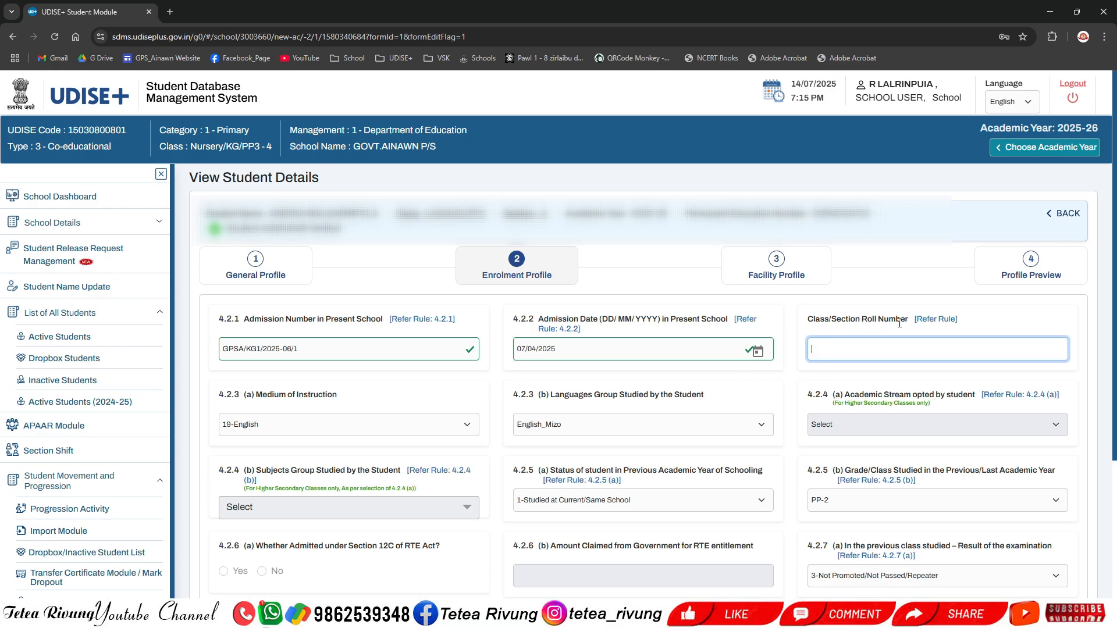
{"action": "type", "text": "1"}
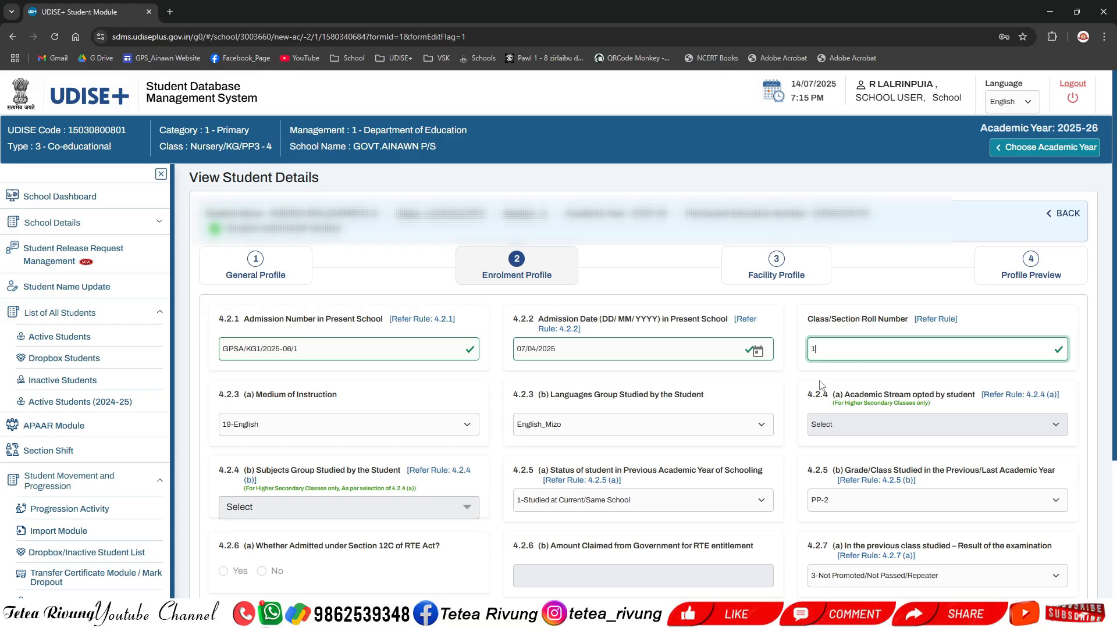
Step: Select 19-English as Medium of Instruction and English_Mizo as Languages Group Studied
{"action": "scroll", "coordinate": [646, 438], "scroll_direction": "down", "scroll_amount": 2}
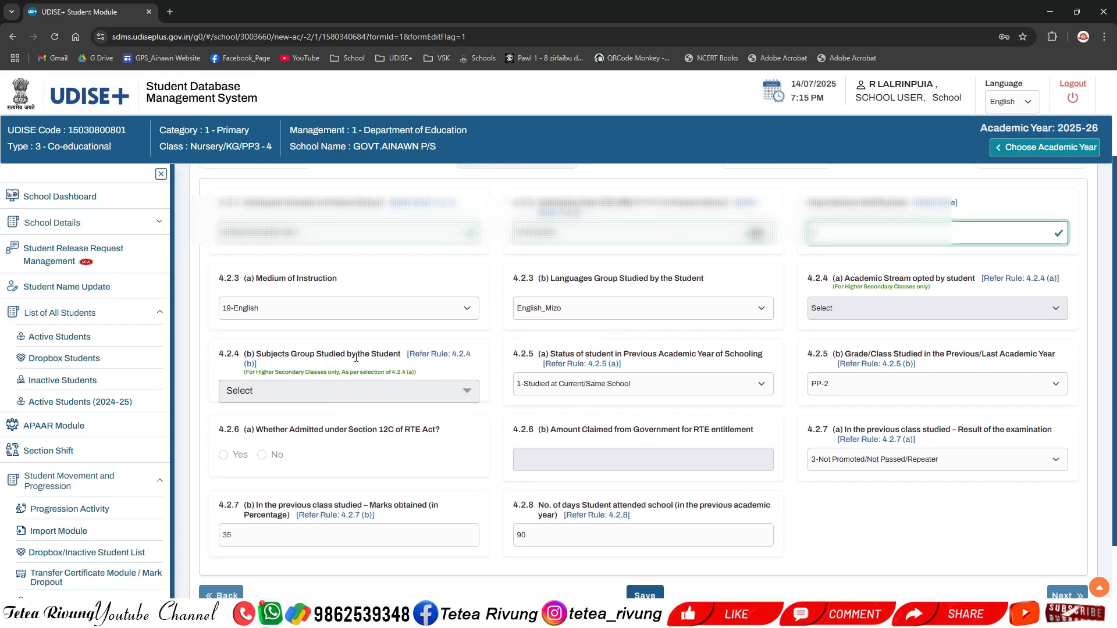
{"action": "left_click", "coordinate": [466, 309]}
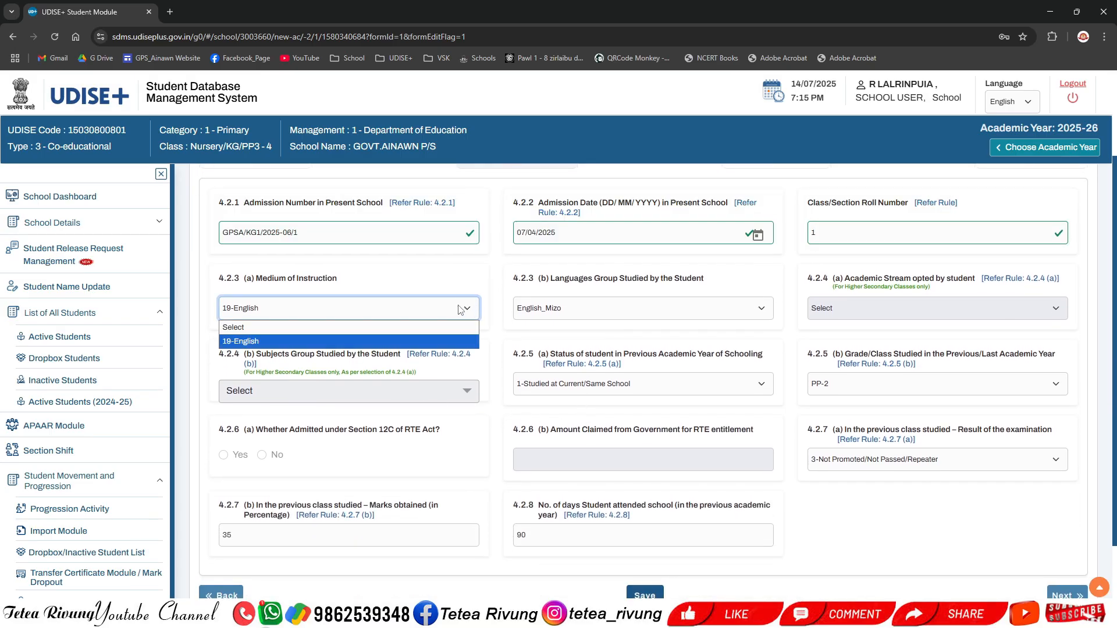
{"action": "left_click", "coordinate": [426, 282]}
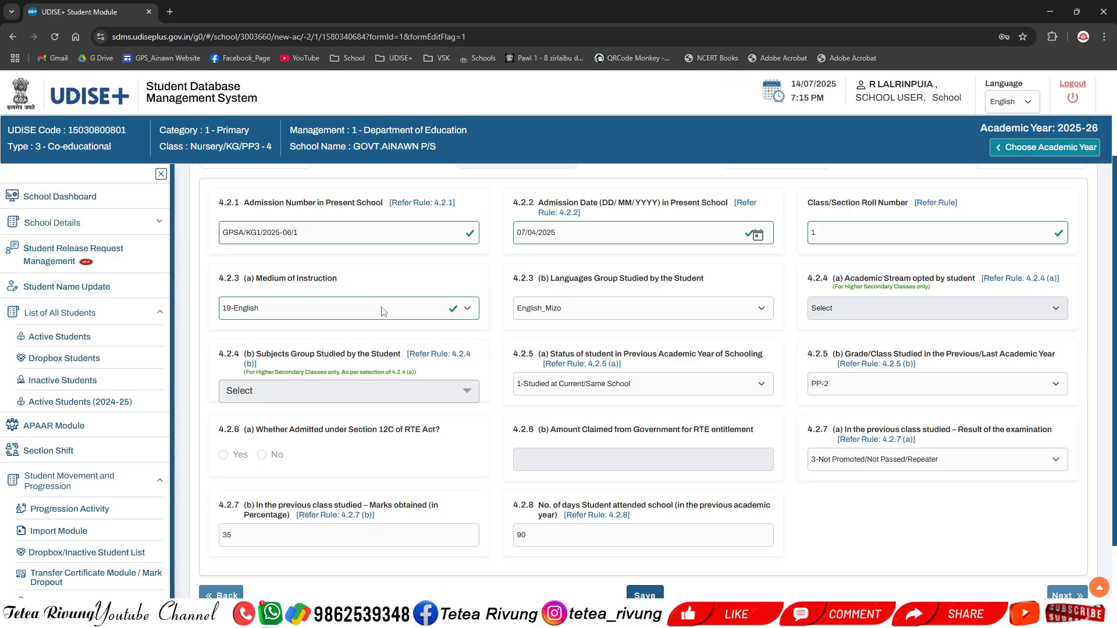
{"action": "left_click", "coordinate": [383, 313]}
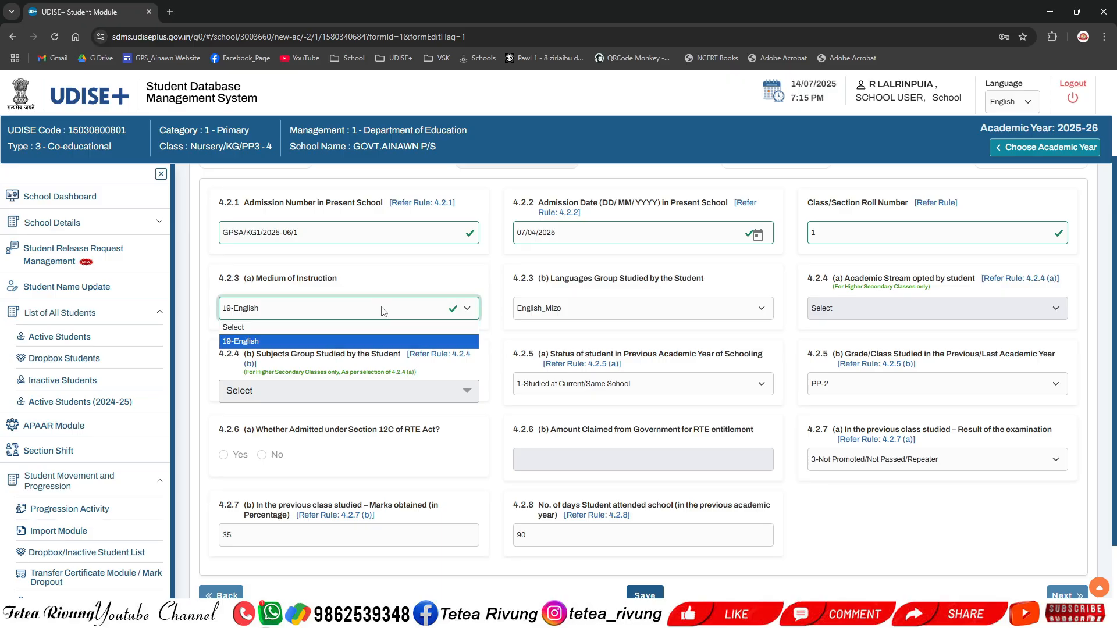
{"action": "left_click", "coordinate": [379, 341]}
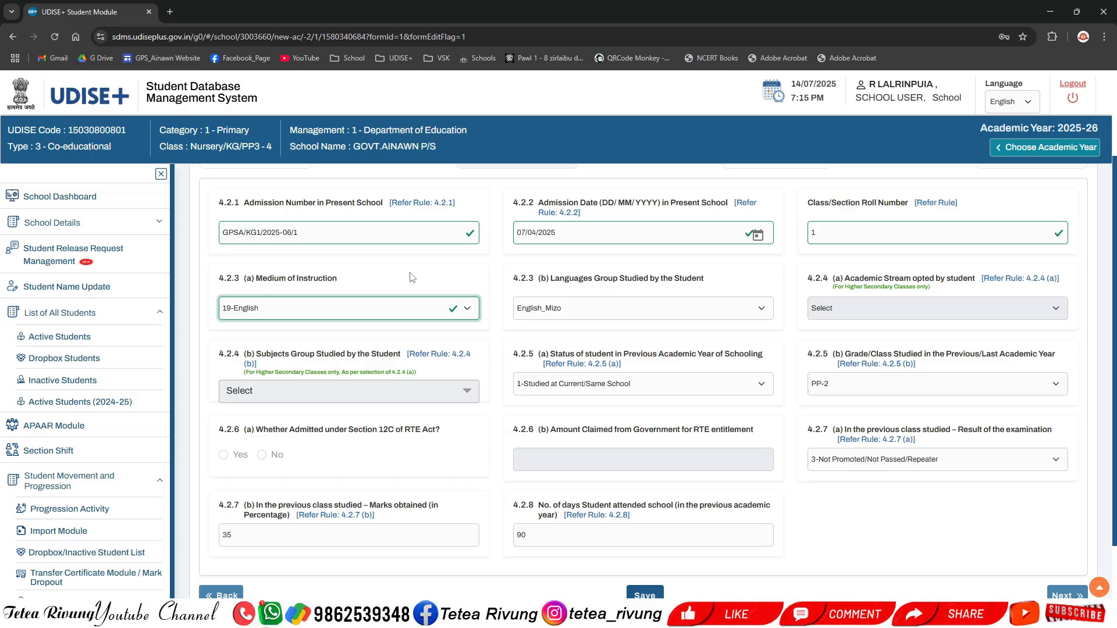
{"action": "left_click", "coordinate": [628, 312]}
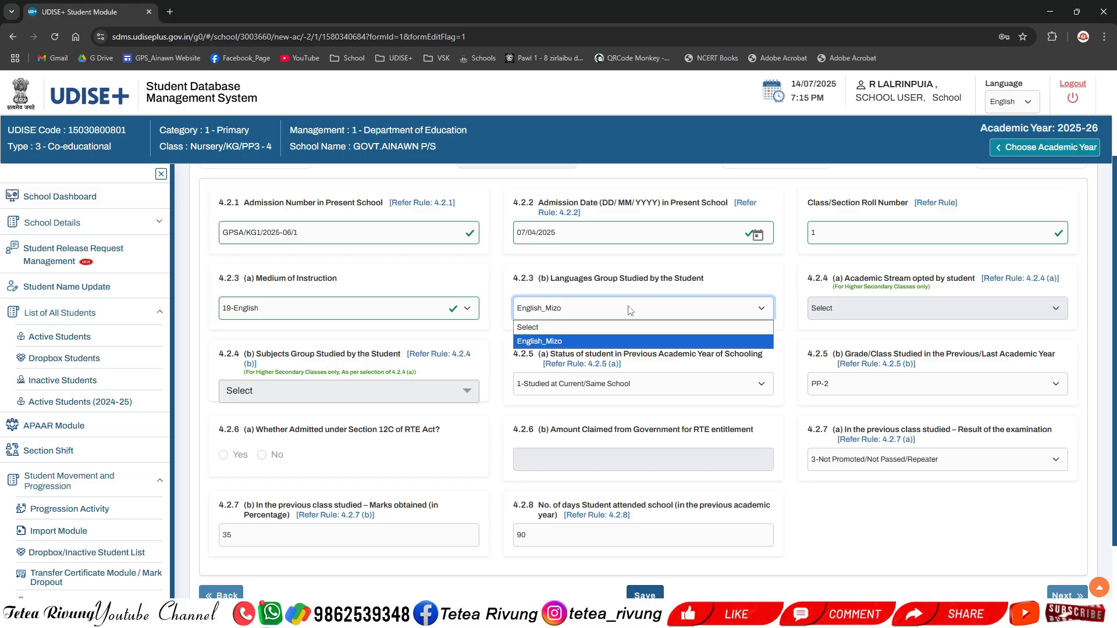
{"action": "left_click", "coordinate": [605, 342]}
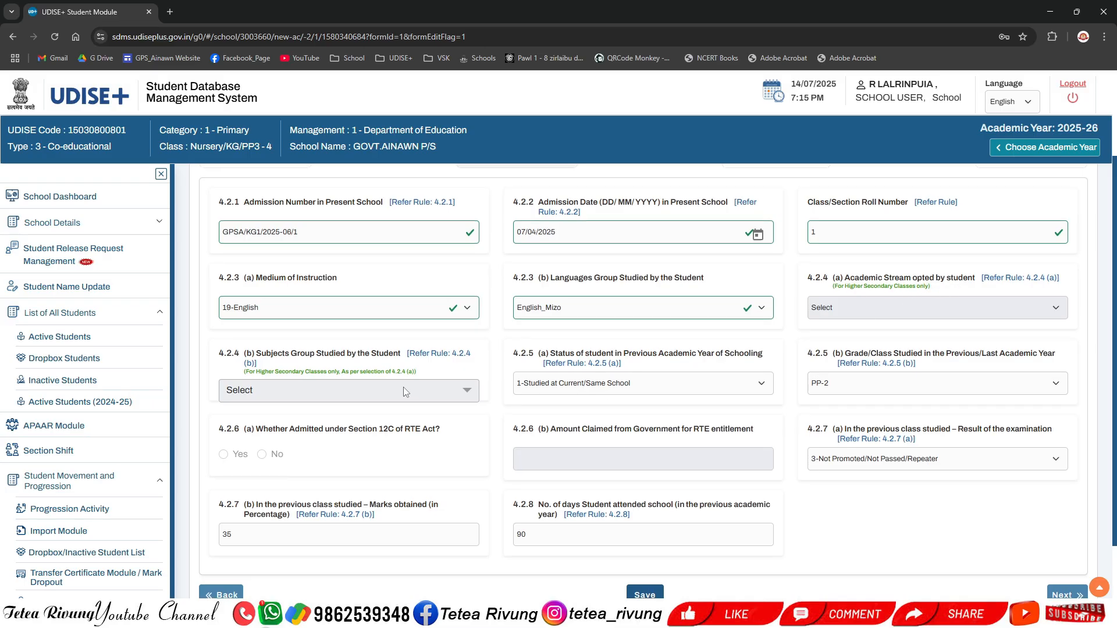
Step: Validate the previous-class marks and days-attended fields, then save the Enrolment Profile
{"action": "scroll", "coordinate": [403, 386], "scroll_direction": "down", "scroll_amount": 1}
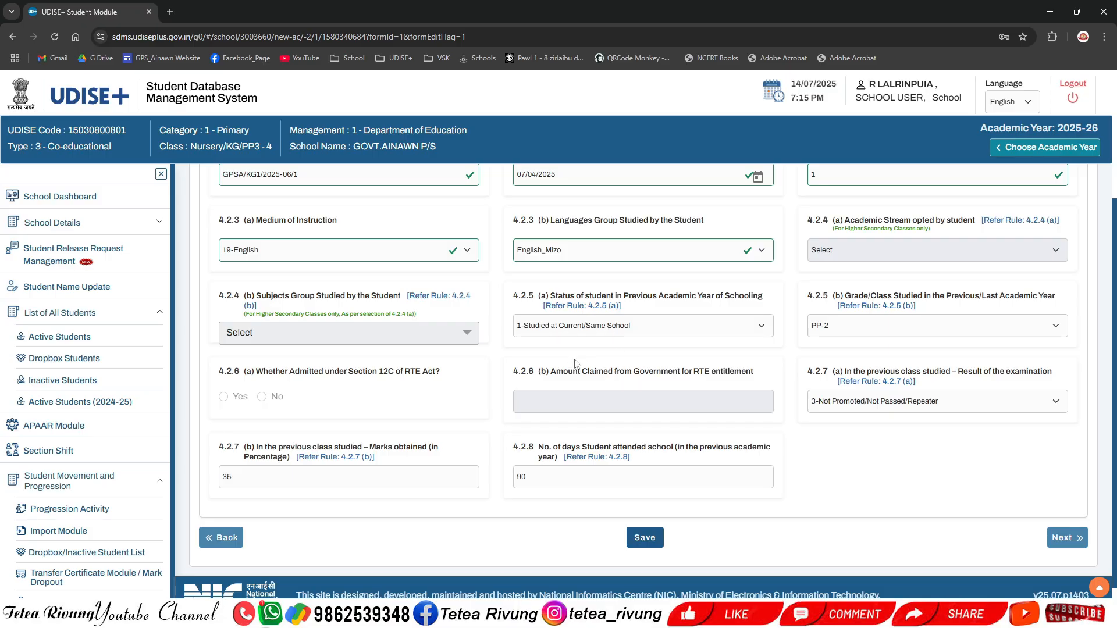
{"action": "scroll", "coordinate": [430, 355], "scroll_direction": "up", "scroll_amount": 3}
{"action": "scroll", "coordinate": [414, 403], "scroll_direction": "down", "scroll_amount": 3}
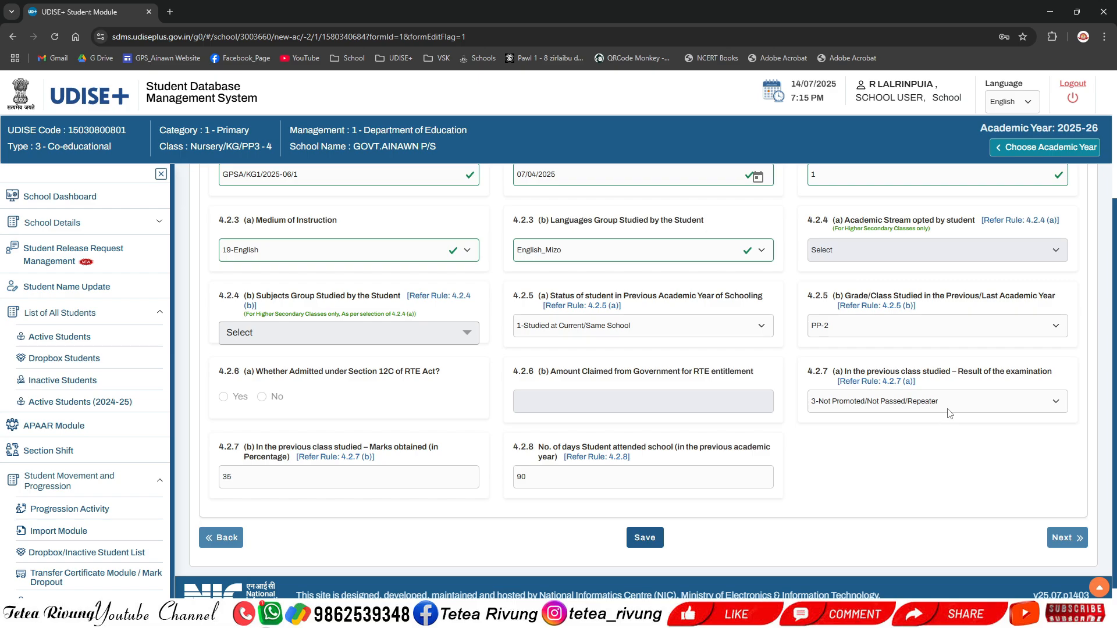
{"action": "scroll", "coordinate": [959, 442], "scroll_direction": "down", "scroll_amount": 1}
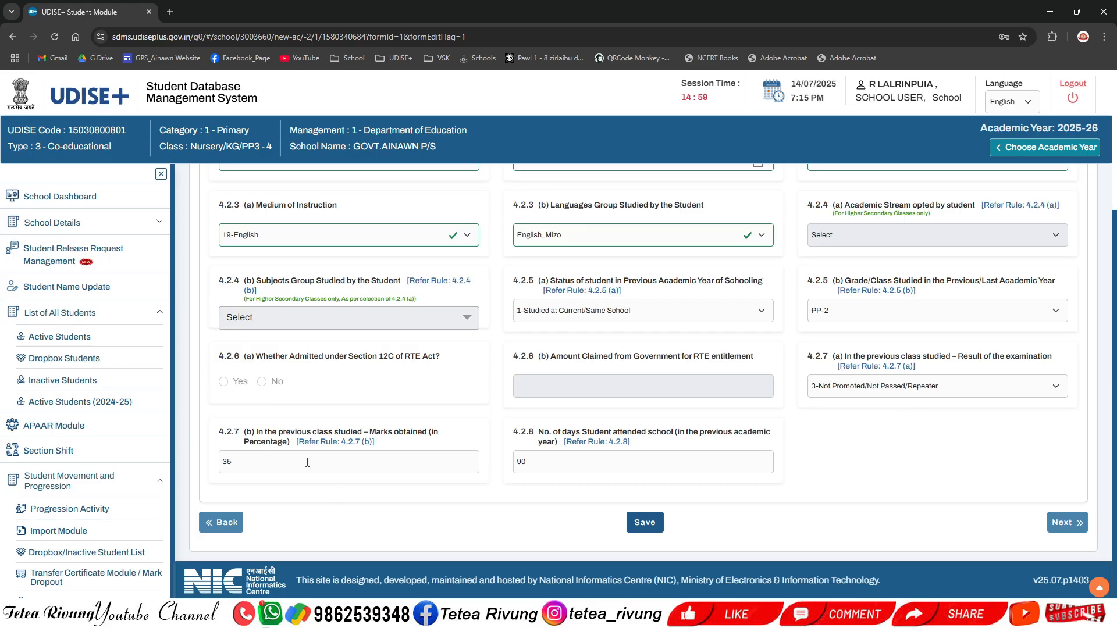
{"action": "left_click", "coordinate": [325, 463]}
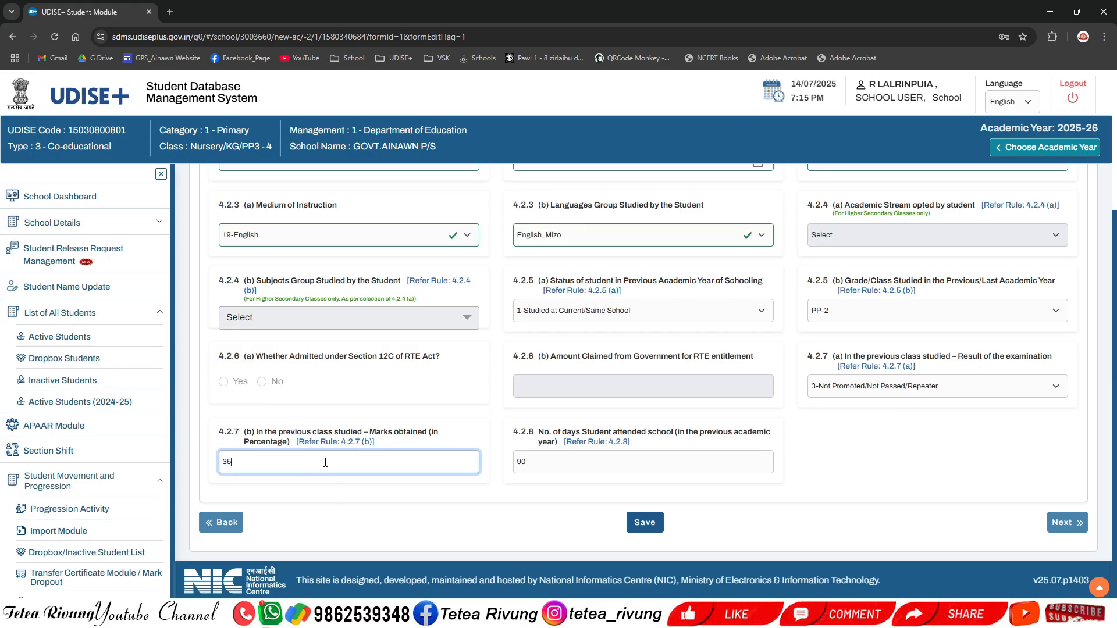
{"action": "left_click", "coordinate": [585, 464]}
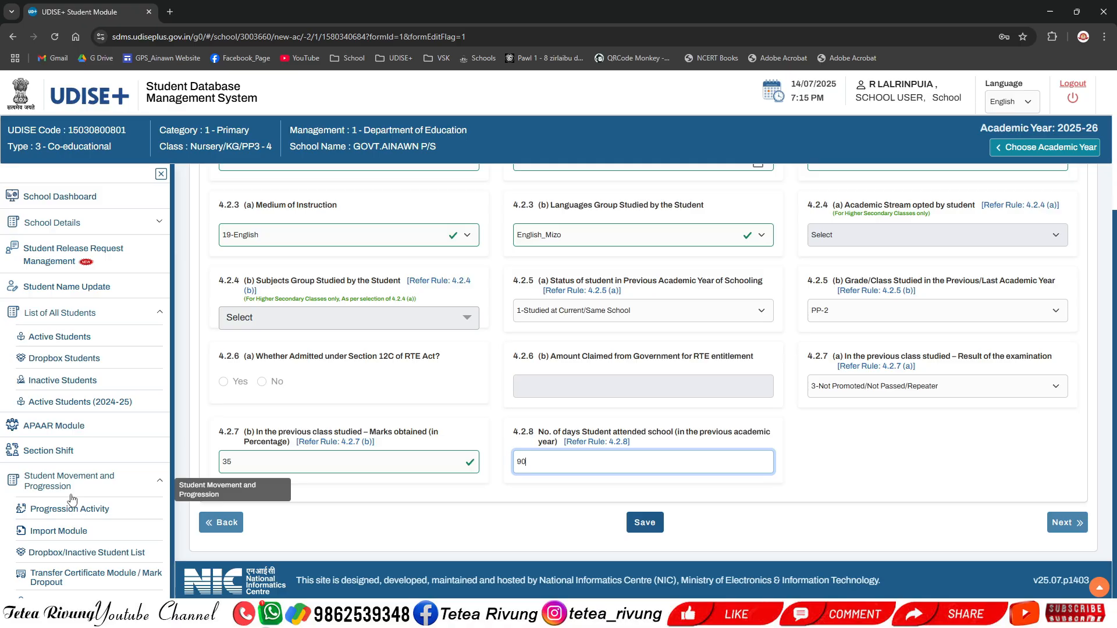
{"action": "left_click", "coordinate": [790, 524]}
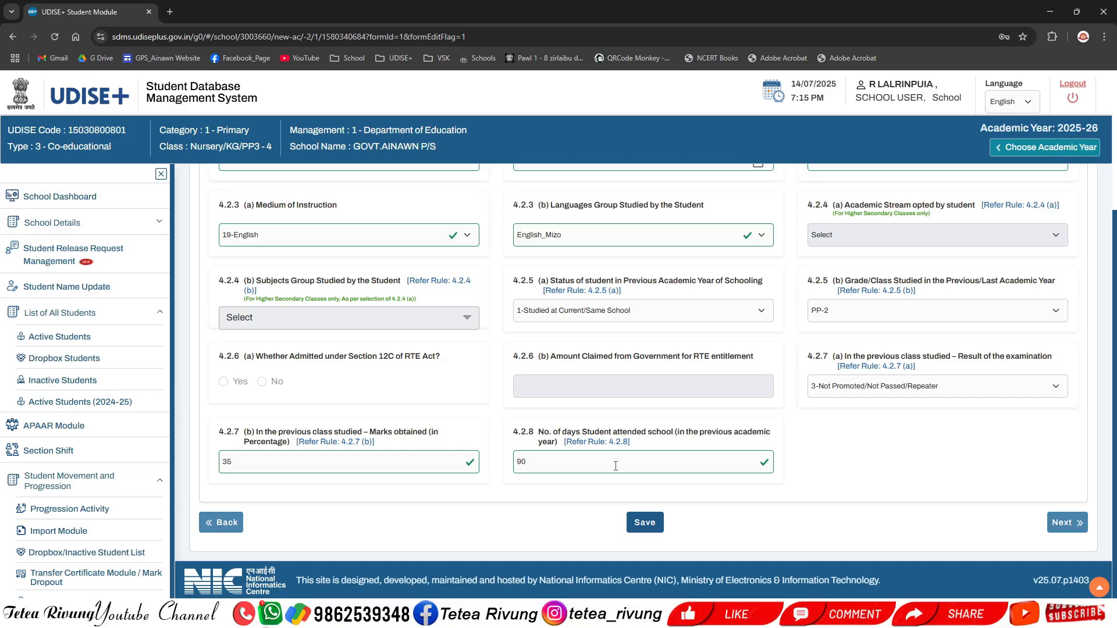
{"action": "scroll", "coordinate": [610, 454], "scroll_direction": "up", "scroll_amount": 1}
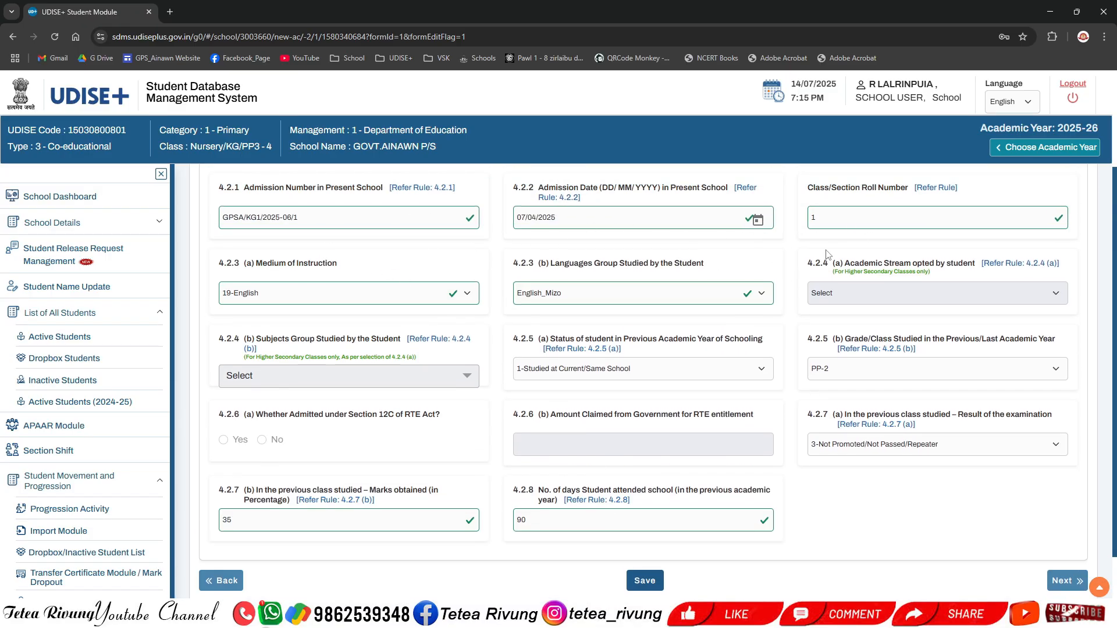
{"action": "scroll", "coordinate": [815, 524], "scroll_direction": "down", "scroll_amount": 1}
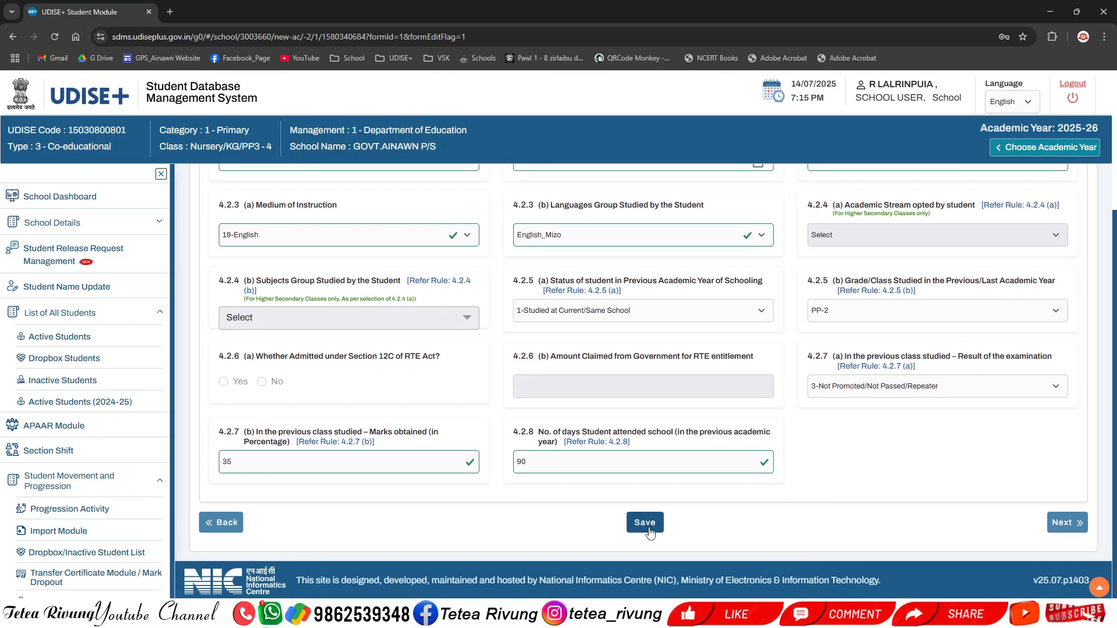
{"action": "left_click", "coordinate": [647, 523]}
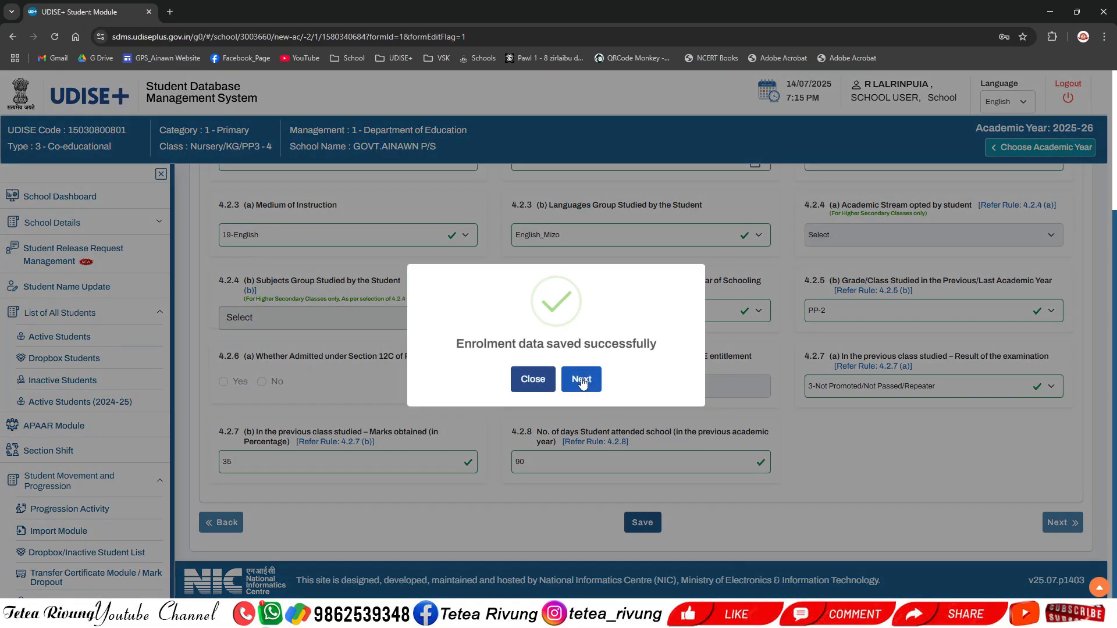
Step: Continue to the Facility Profile, answer Yes to facilities provided, and tick Free Text Book and Free Uniforms
{"action": "left_click", "coordinate": [581, 380]}
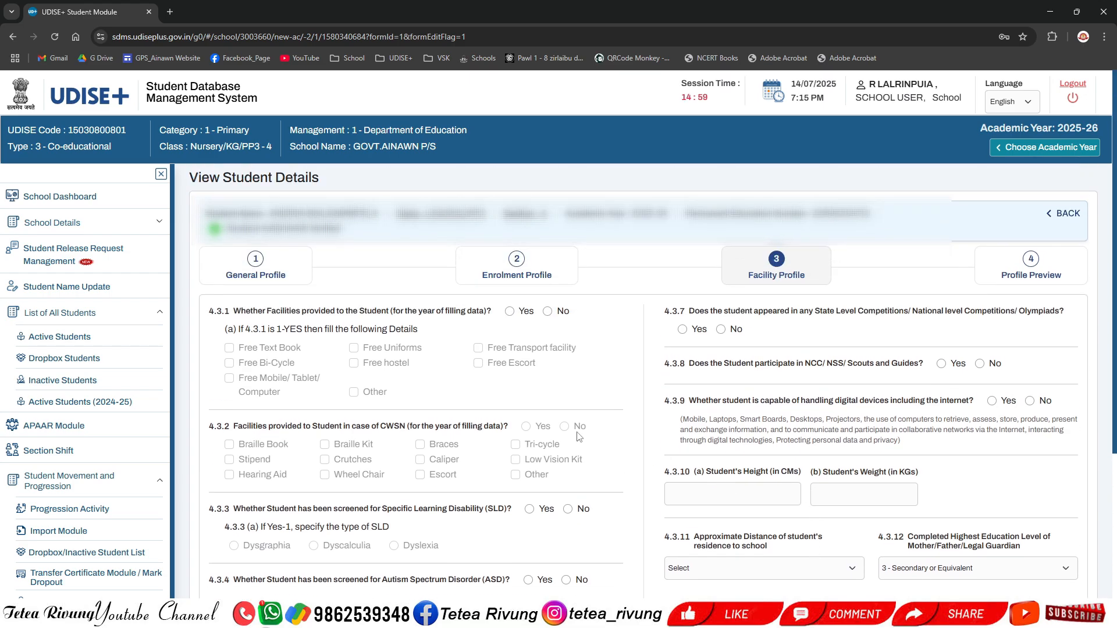
{"action": "scroll", "coordinate": [368, 381], "scroll_direction": "down", "scroll_amount": 1}
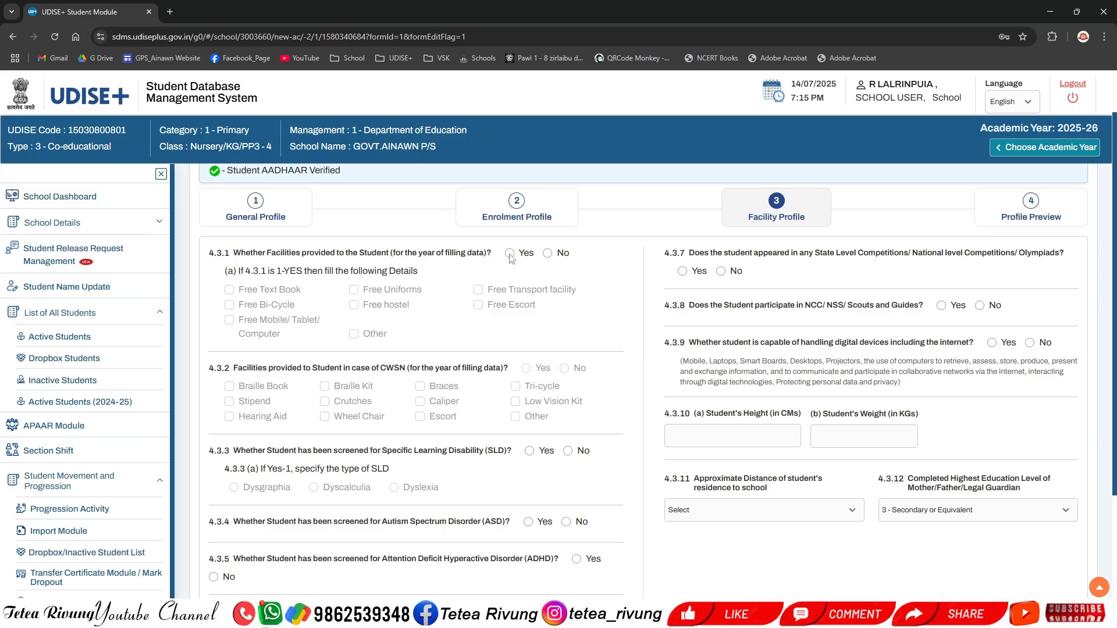
{"action": "left_click", "coordinate": [547, 254]}
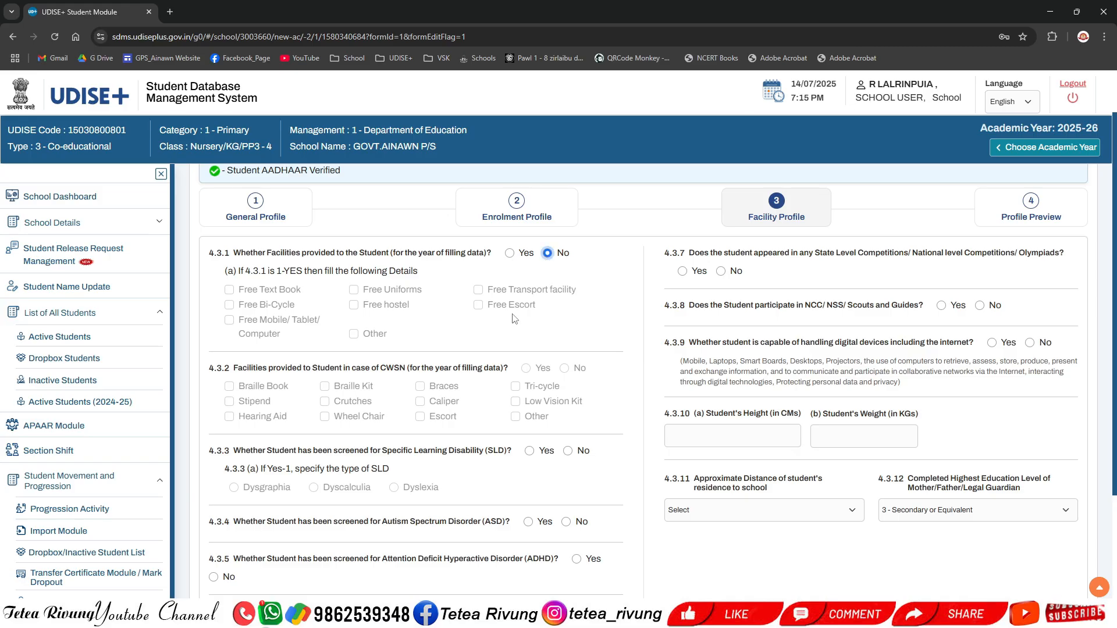
{"action": "left_click", "coordinate": [510, 254]}
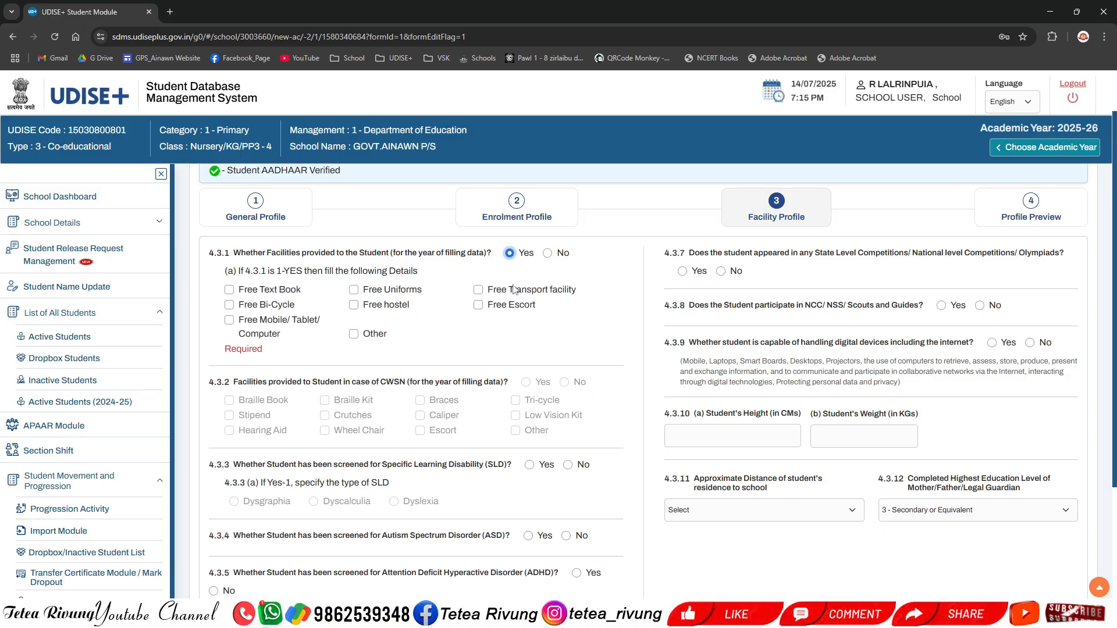
{"action": "left_click", "coordinate": [230, 290]}
{"action": "left_click", "coordinate": [354, 290]}
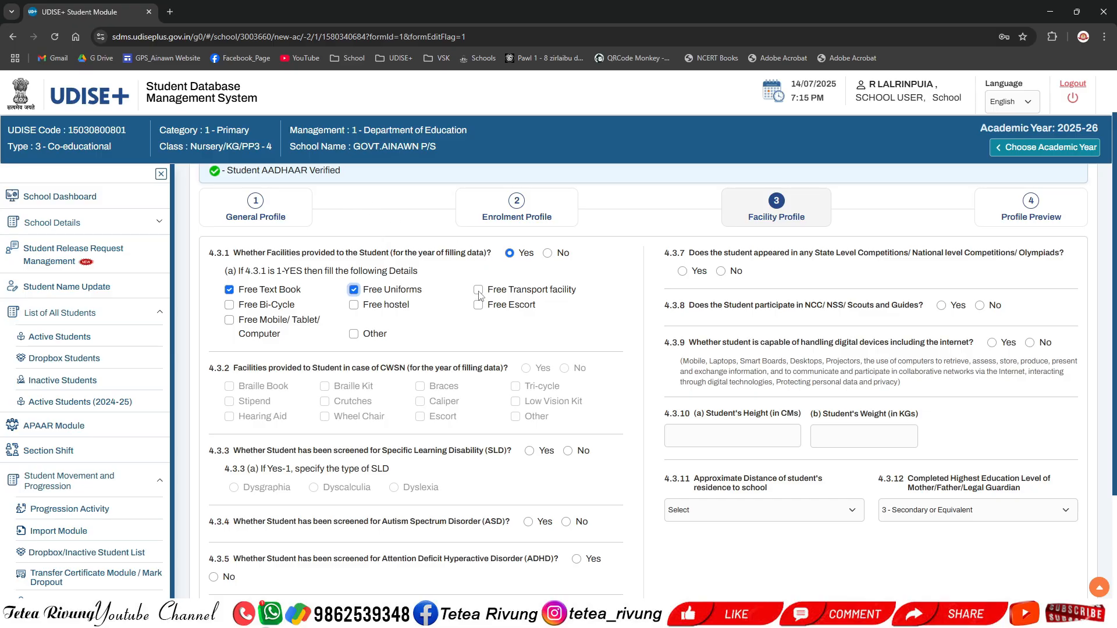
{"action": "scroll", "coordinate": [621, 326], "scroll_direction": "down", "scroll_amount": 1}
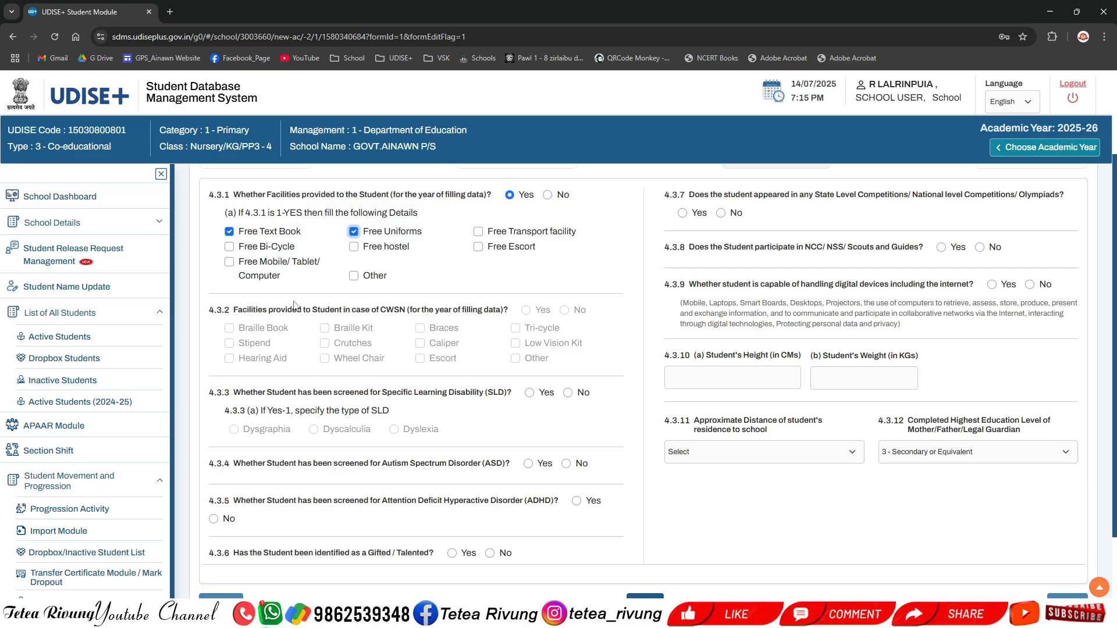
{"action": "left_click", "coordinate": [354, 278]}
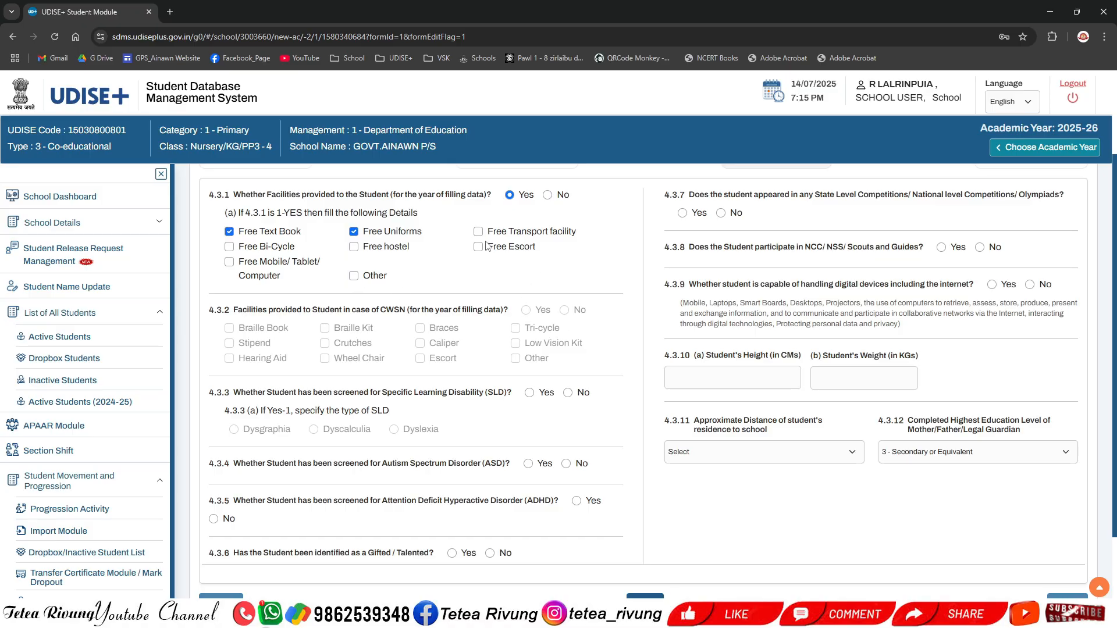
{"action": "left_click", "coordinate": [229, 262]}
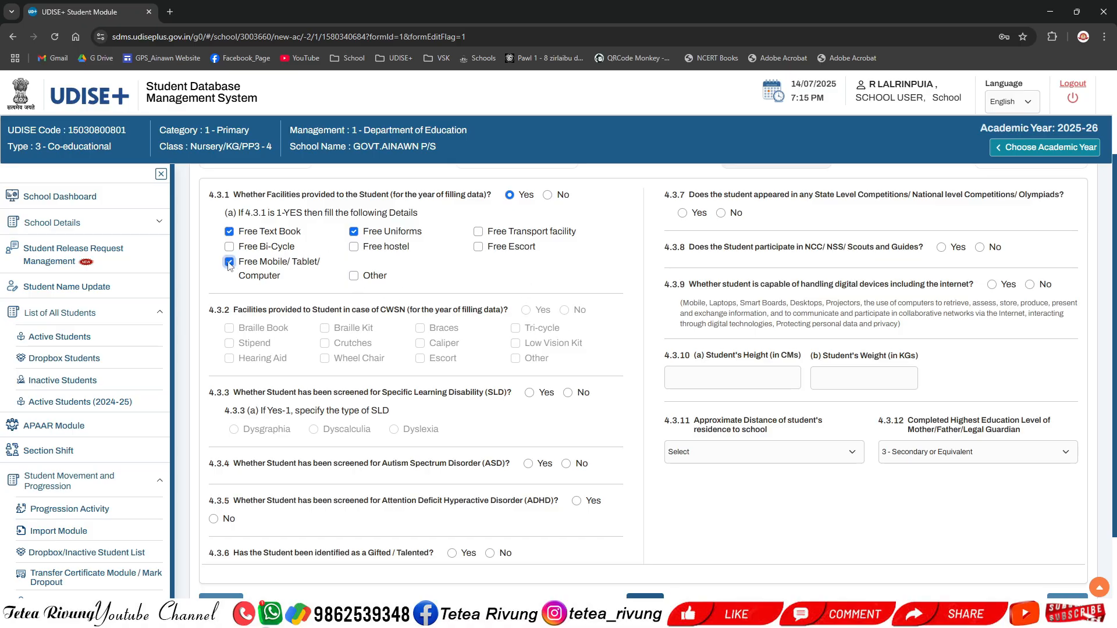
{"action": "left_click", "coordinate": [230, 263]}
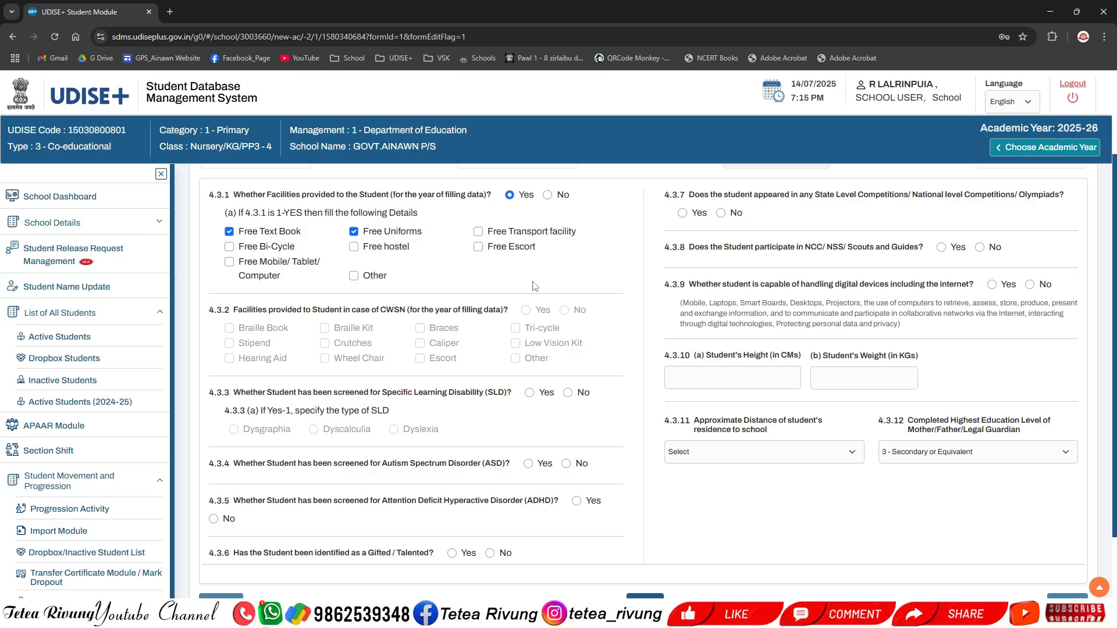
{"action": "left_click_drag", "start_coordinate": [377, 311], "coordinate": [376, 336]}
{"action": "left_click", "coordinate": [396, 320]}
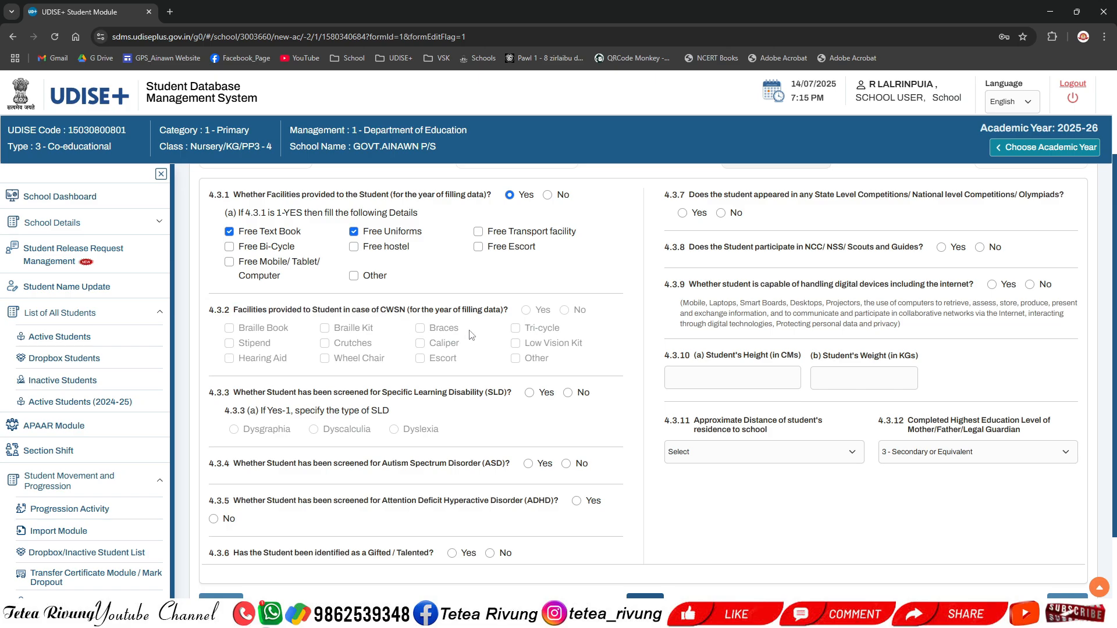
Step: Review the General Profile details, then return to the Facility Profile
{"action": "scroll", "coordinate": [501, 334], "scroll_direction": "up", "scroll_amount": 1}
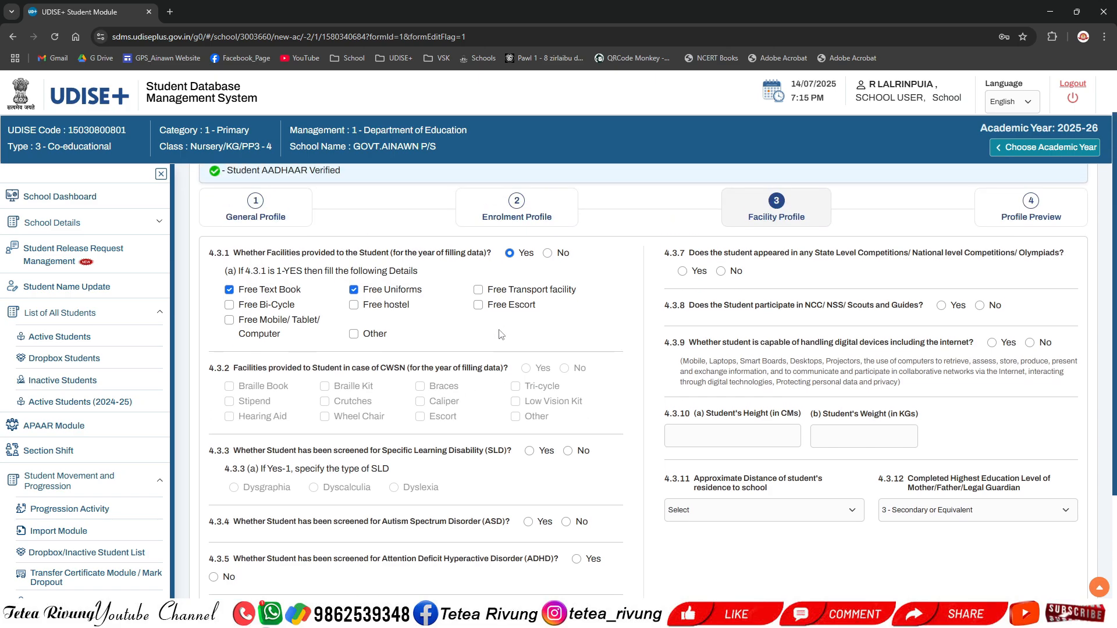
{"action": "left_click", "coordinate": [250, 217]}
{"action": "scroll", "coordinate": [663, 461], "scroll_direction": "down", "scroll_amount": 4}
{"action": "scroll", "coordinate": [663, 461], "scroll_direction": "down", "scroll_amount": 4}
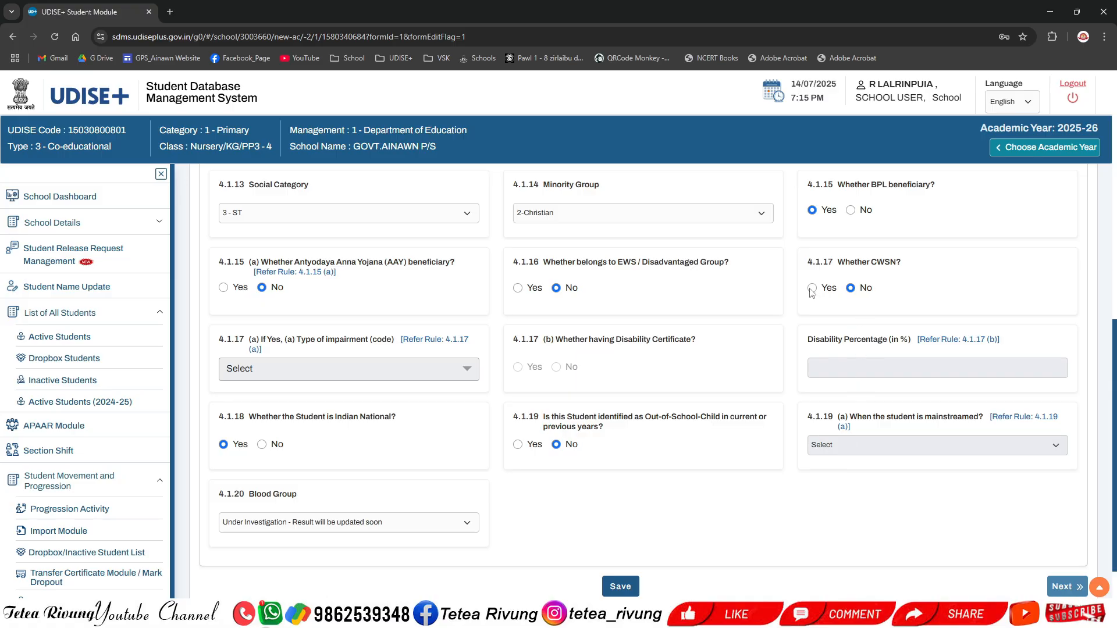
{"action": "scroll", "coordinate": [724, 326], "scroll_direction": "up", "scroll_amount": 6}
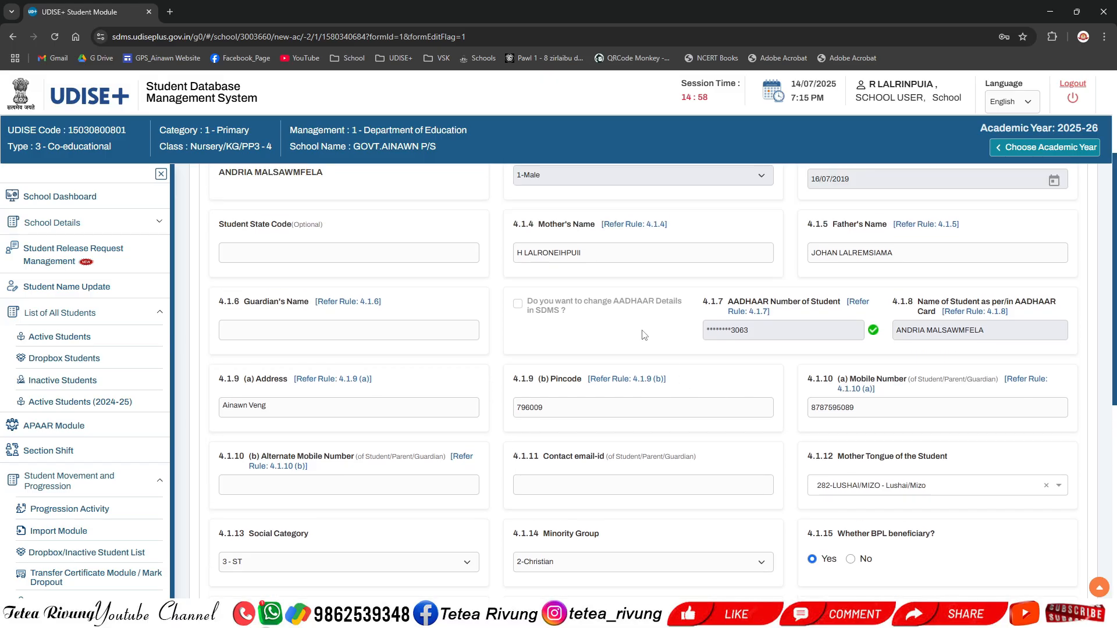
{"action": "scroll", "coordinate": [644, 335], "scroll_direction": "up", "scroll_amount": 2}
{"action": "left_click", "coordinate": [757, 224]}
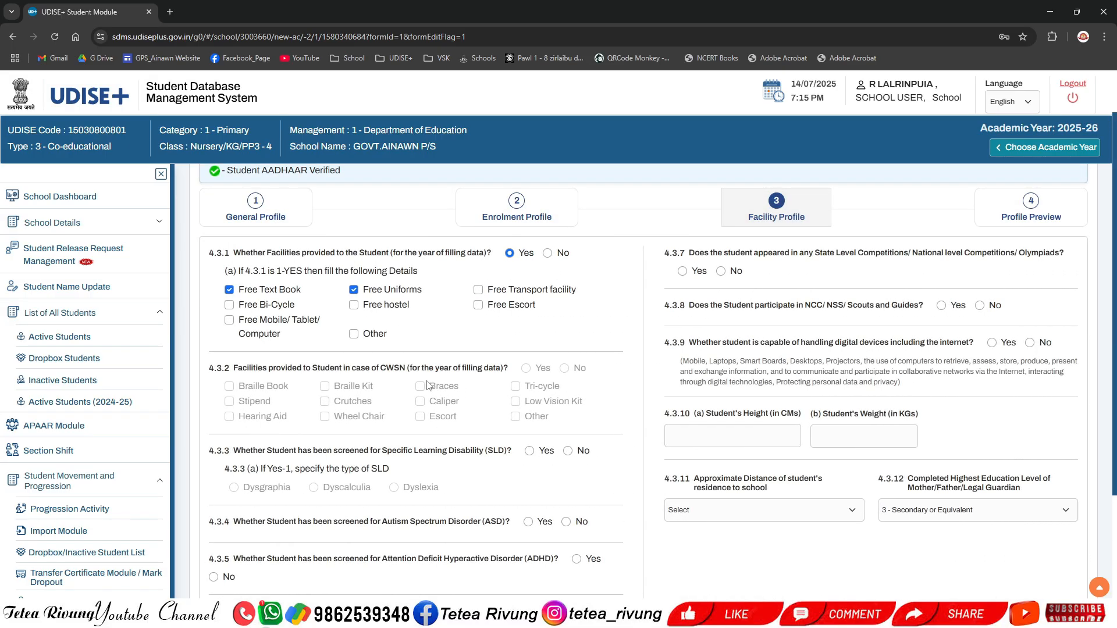
Step: Answer No to whether the student has been screened for Specific Learning Disability (SLD)
{"action": "scroll", "coordinate": [393, 329], "scroll_direction": "down", "scroll_amount": 1}
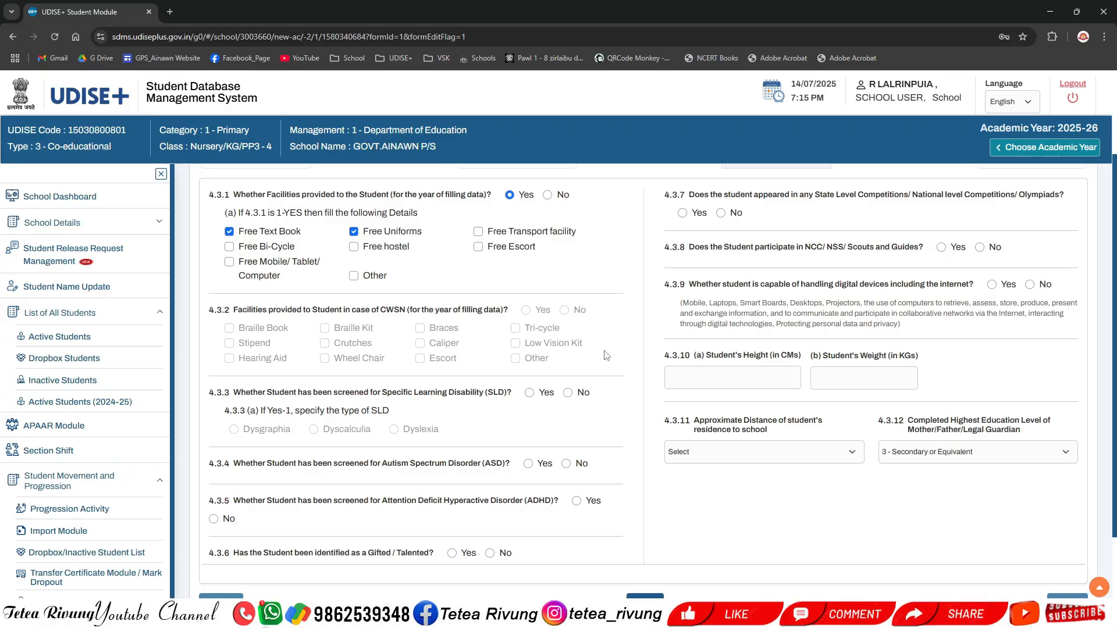
{"action": "scroll", "coordinate": [606, 356], "scroll_direction": "down", "scroll_amount": 1}
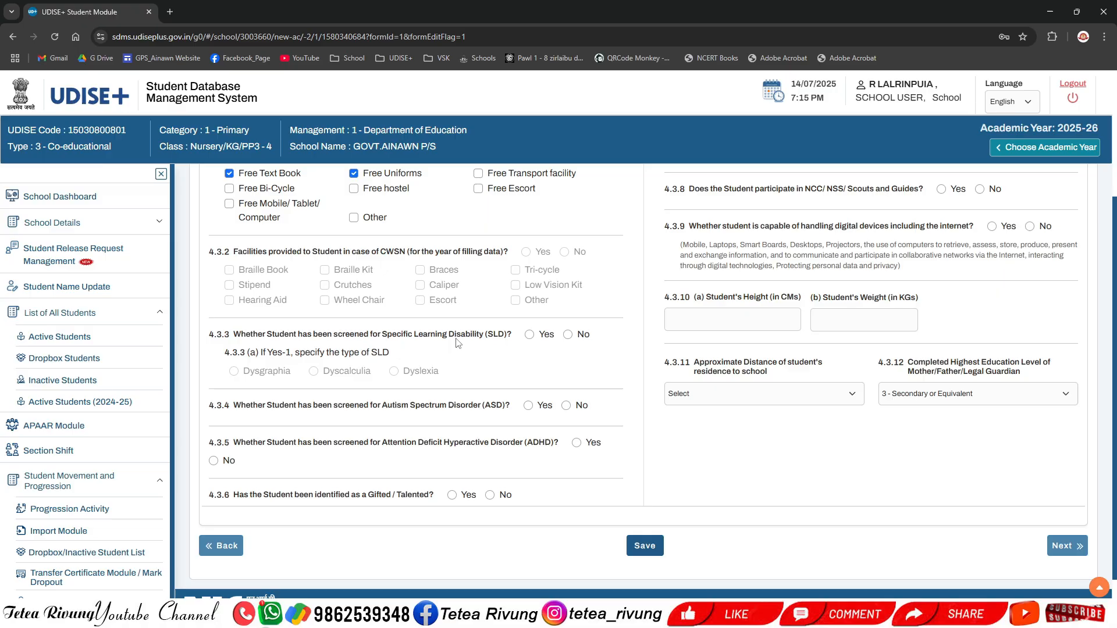
{"action": "left_click", "coordinate": [529, 335]}
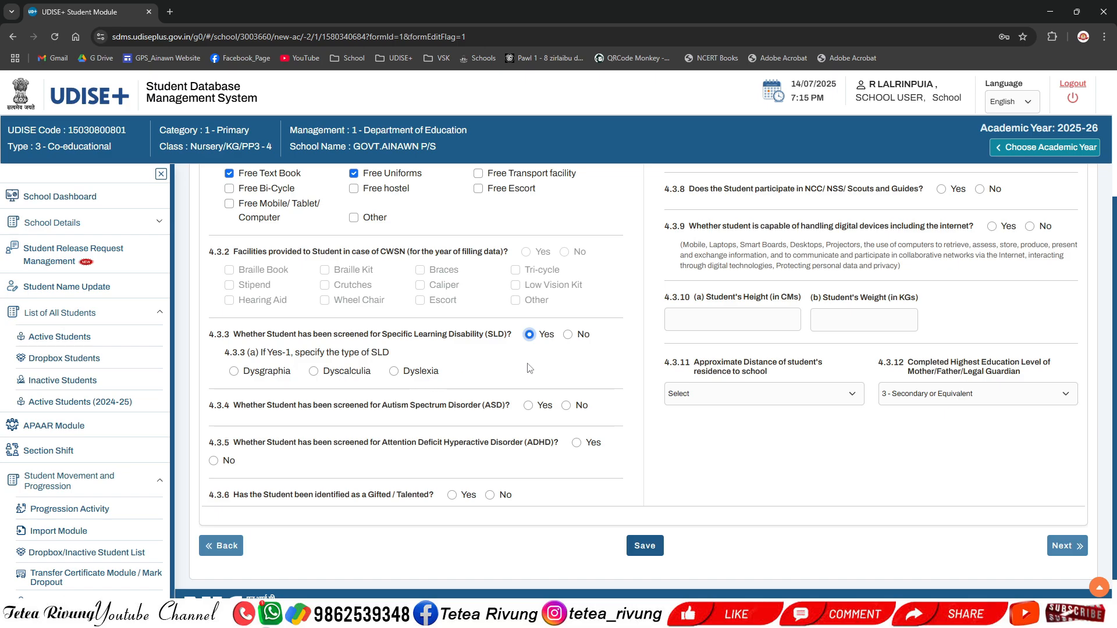
{"action": "left_click", "coordinate": [568, 335]}
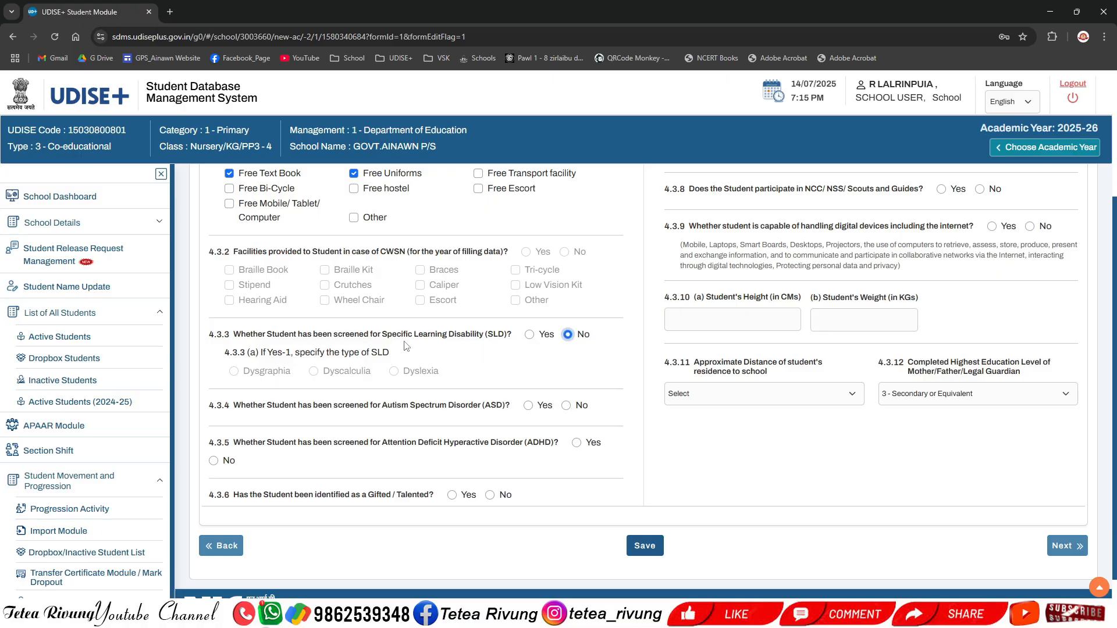
{"action": "left_click", "coordinate": [530, 336]}
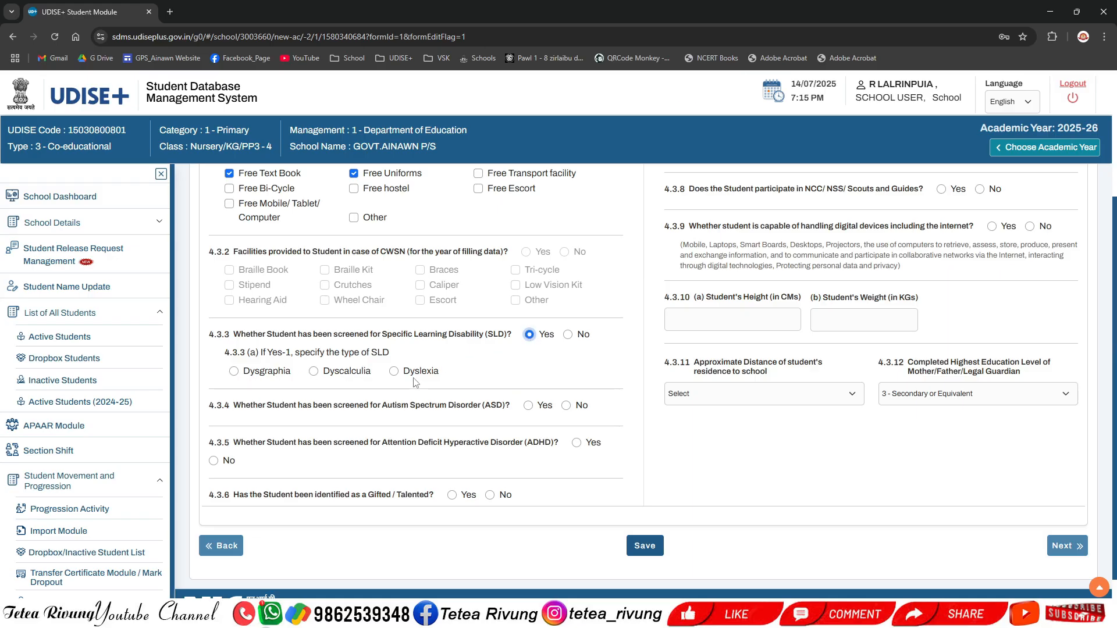
{"action": "left_click", "coordinate": [568, 335]}
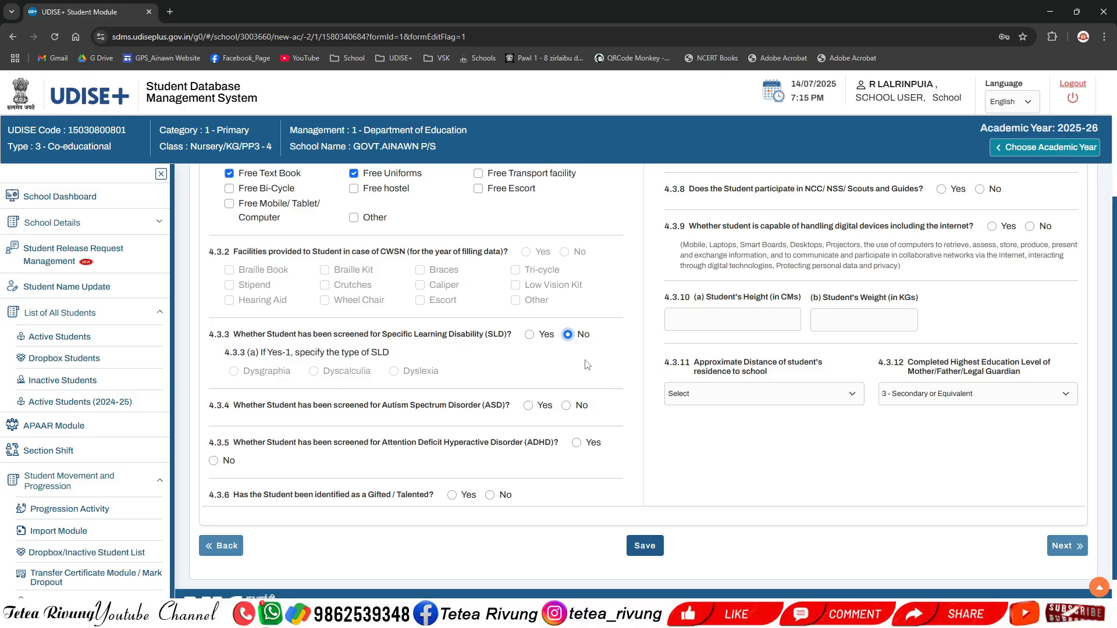
{"action": "left_click", "coordinate": [530, 335]}
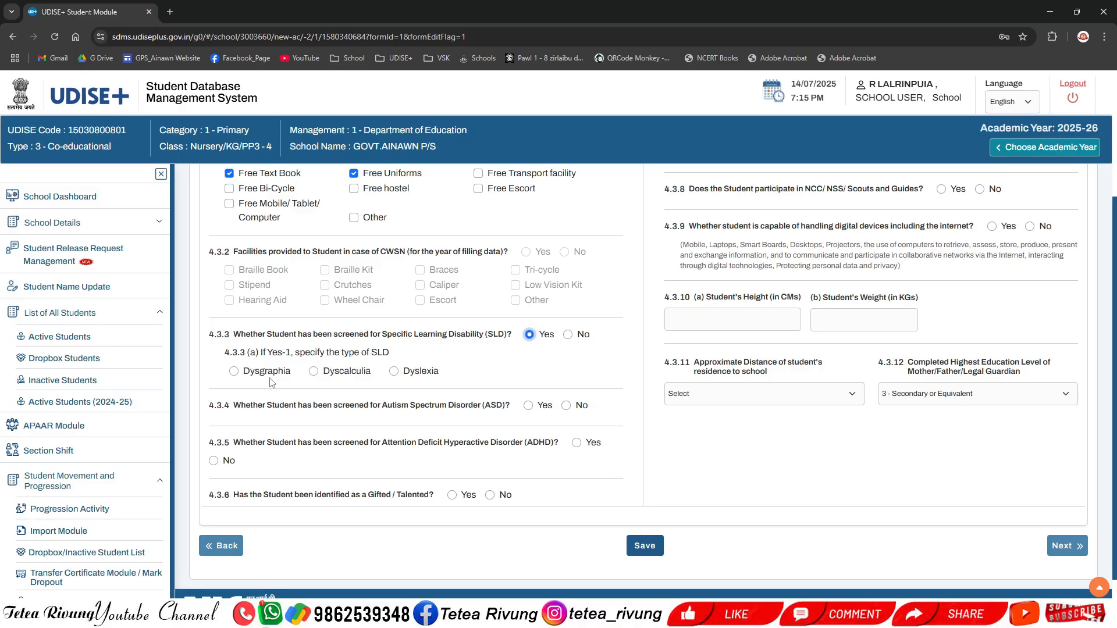
{"action": "left_click", "coordinate": [568, 335]}
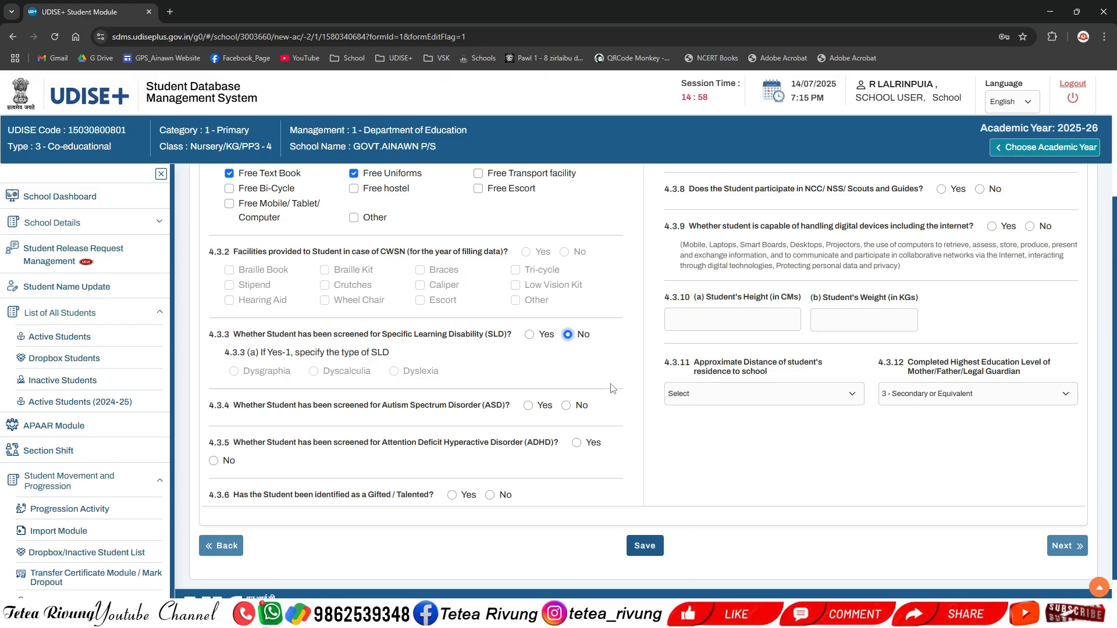
Step: Answer No to the Autism (ASD), ADHD and Gifted/Talented identification questions
{"action": "scroll", "coordinate": [466, 388], "scroll_direction": "down", "scroll_amount": 1}
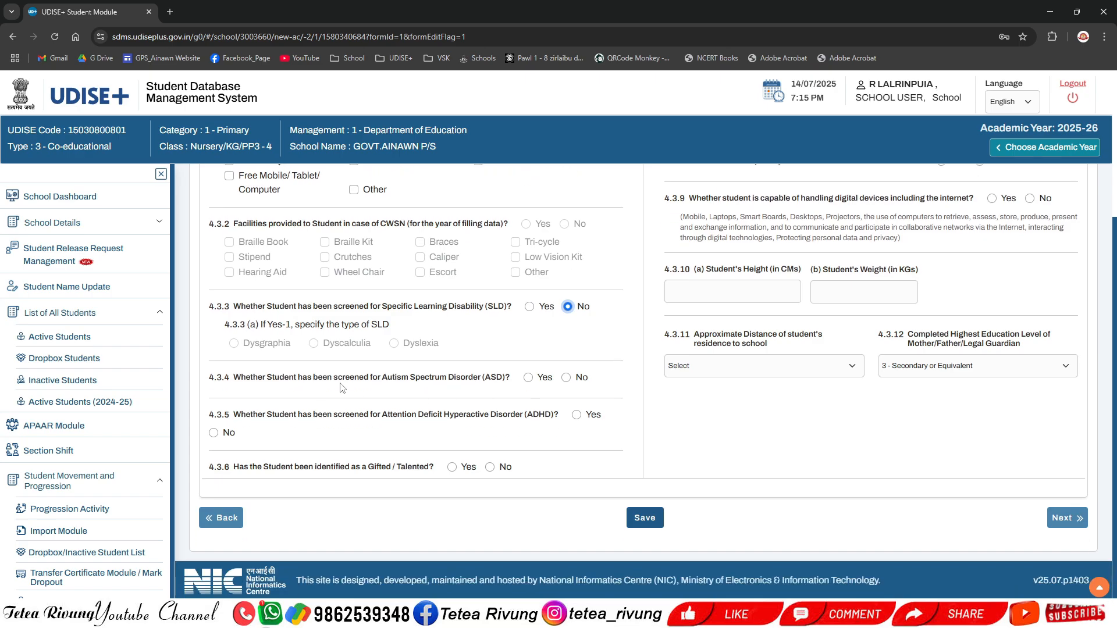
{"action": "left_click", "coordinate": [566, 379]}
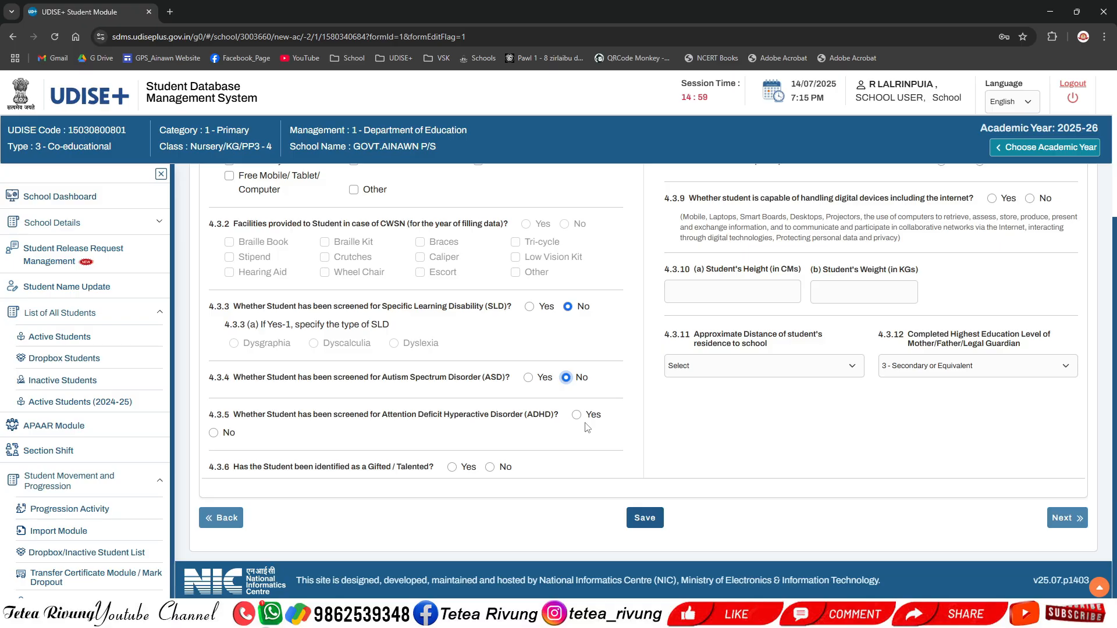
{"action": "left_click", "coordinate": [214, 434]}
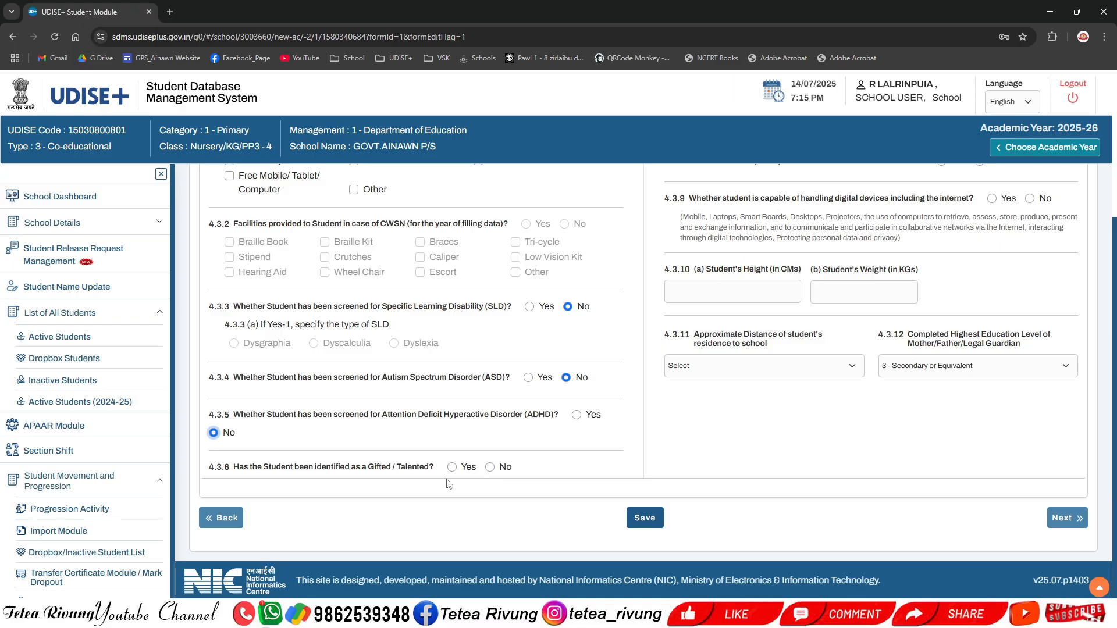
{"action": "left_click", "coordinate": [491, 467]}
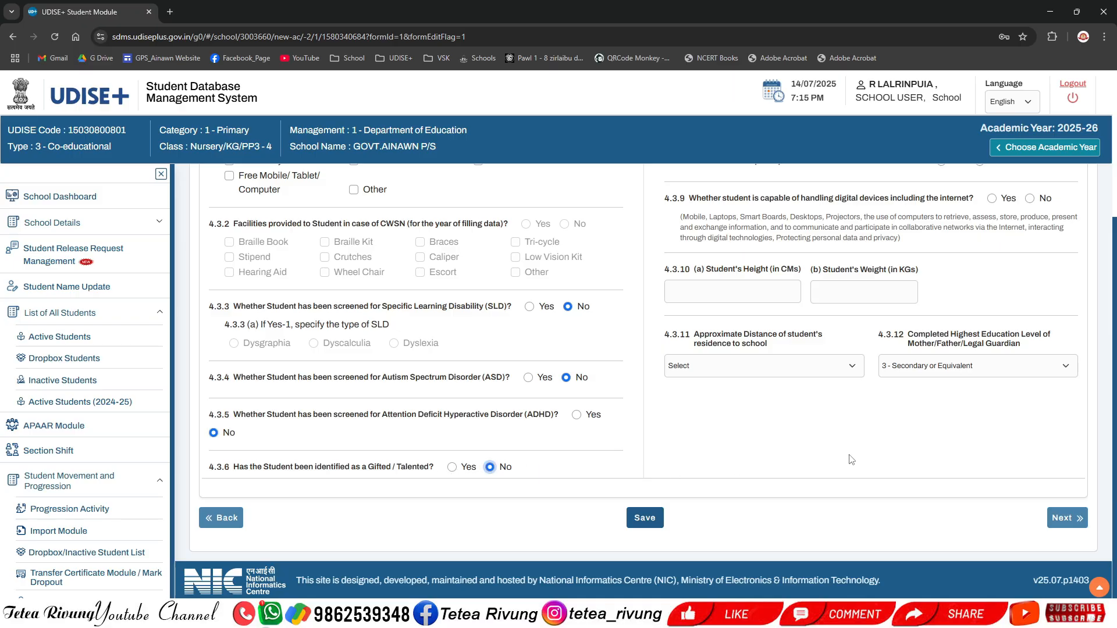
Step: Answer No to state/national competitions participation and to NCC/NSS/Scouts and Guides participation
{"action": "scroll", "coordinate": [838, 460], "scroll_direction": "up", "scroll_amount": 4}
{"action": "scroll", "coordinate": [836, 458], "scroll_direction": "down", "scroll_amount": 2}
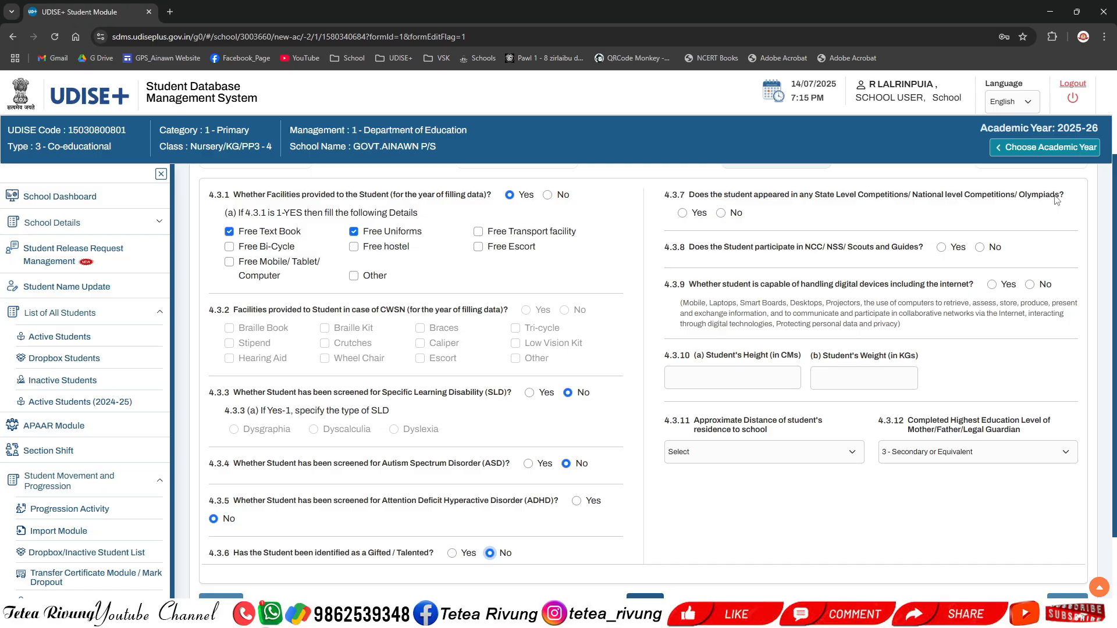
{"action": "left_click", "coordinate": [721, 213]}
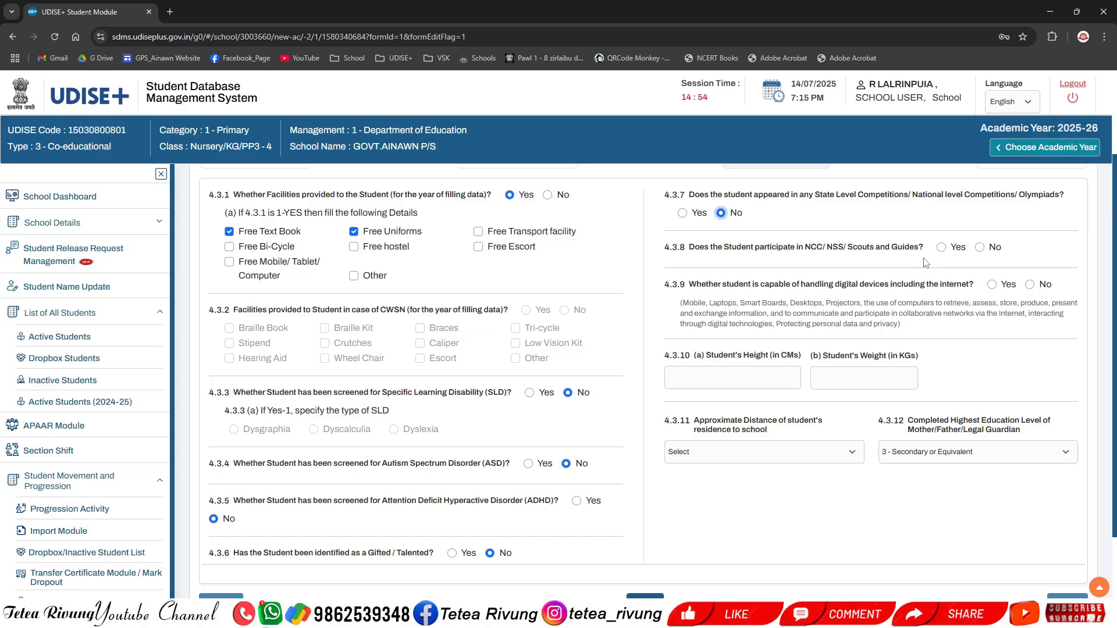
{"action": "left_click", "coordinate": [980, 248]}
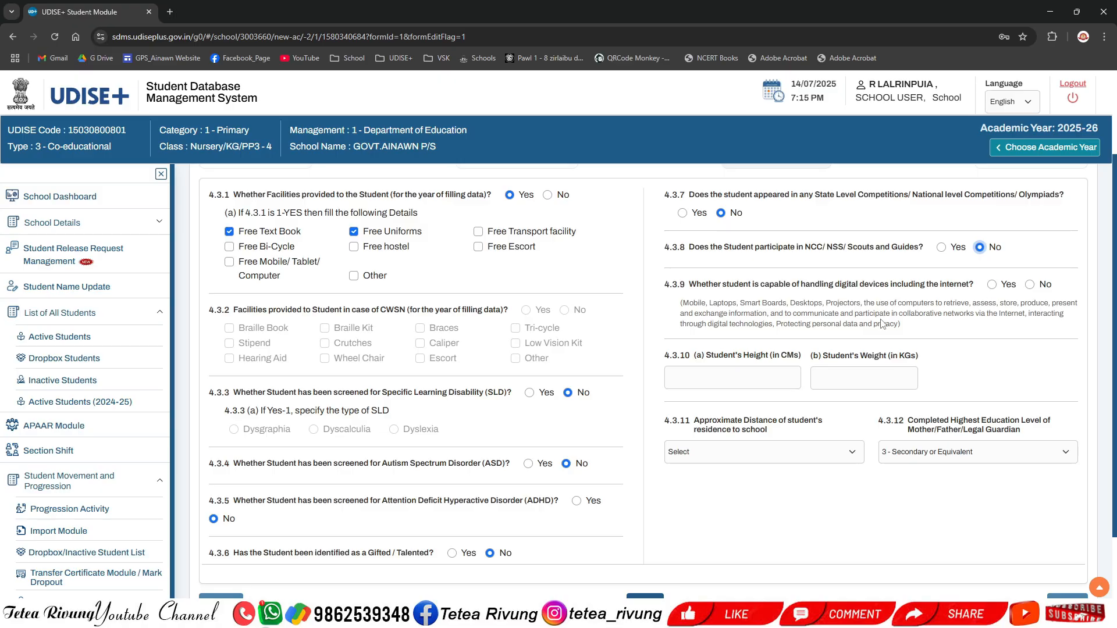
Step: Read the explanation under the question on handling digital devices including the internet
{"action": "scroll", "coordinate": [776, 314], "scroll_direction": "down", "scroll_amount": 1}
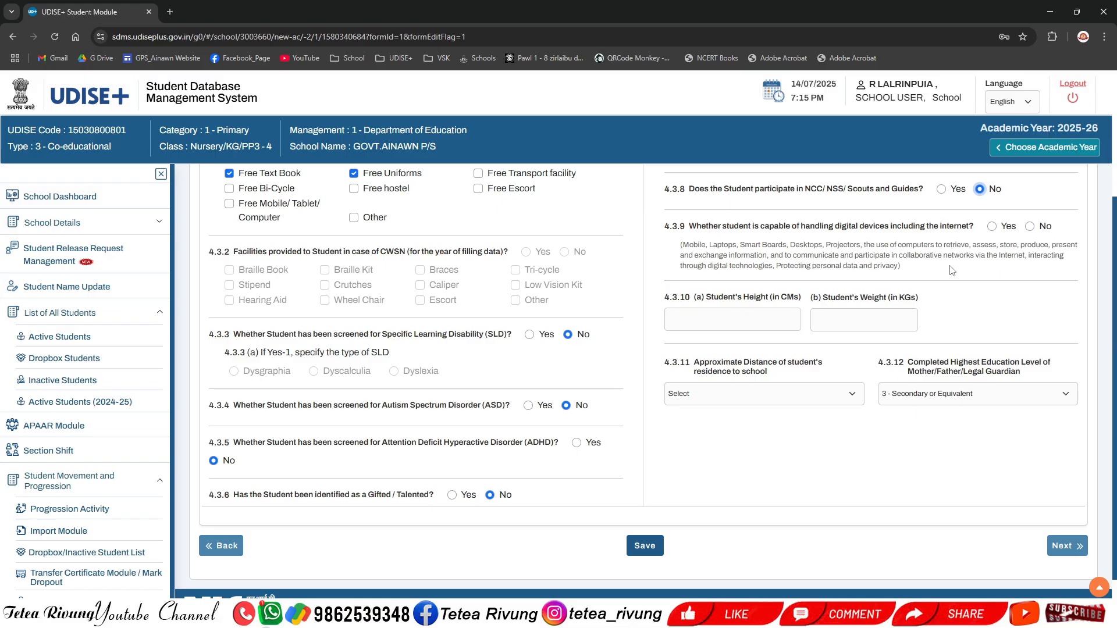
{"action": "left_click_drag", "start_coordinate": [761, 229], "coordinate": [891, 230]}
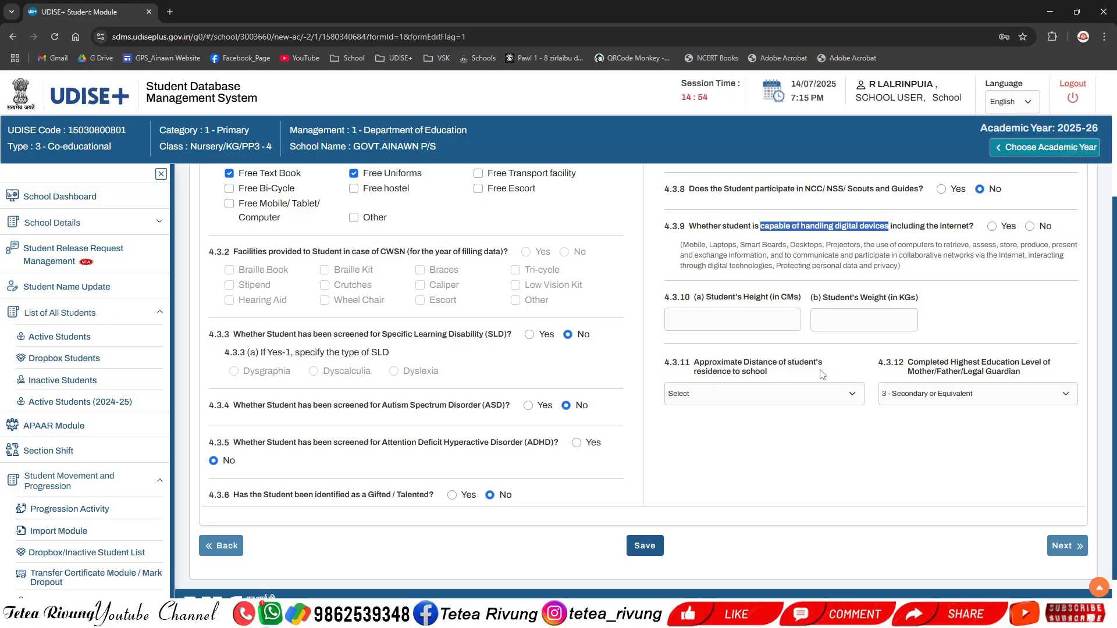
{"action": "left_click", "coordinate": [838, 254]}
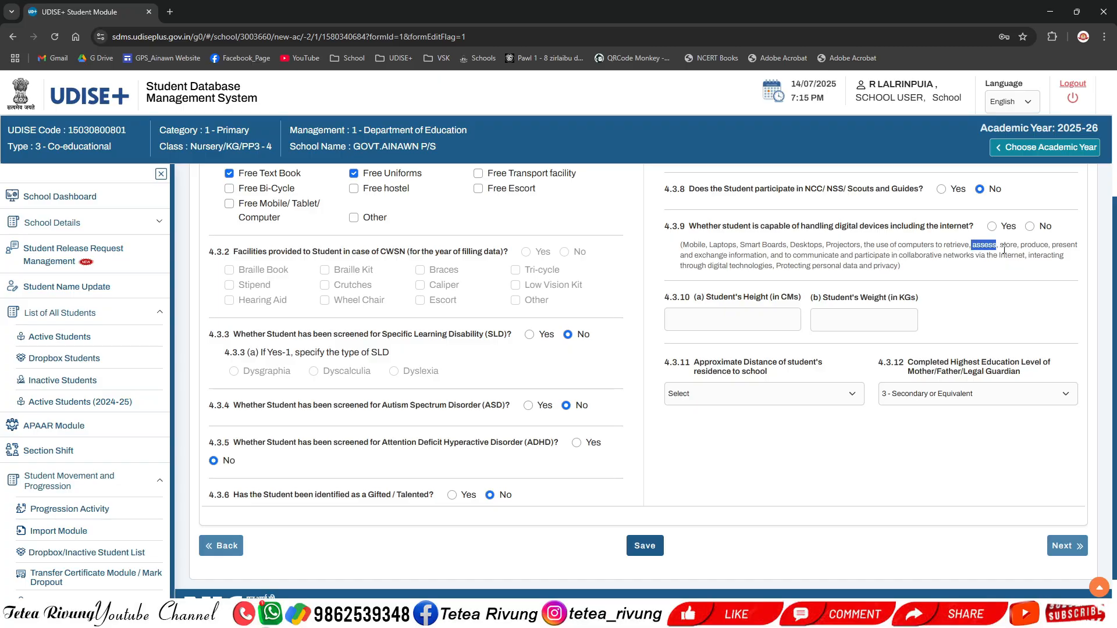
{"action": "left_click_drag", "start_coordinate": [1000, 245], "coordinate": [1048, 245]}
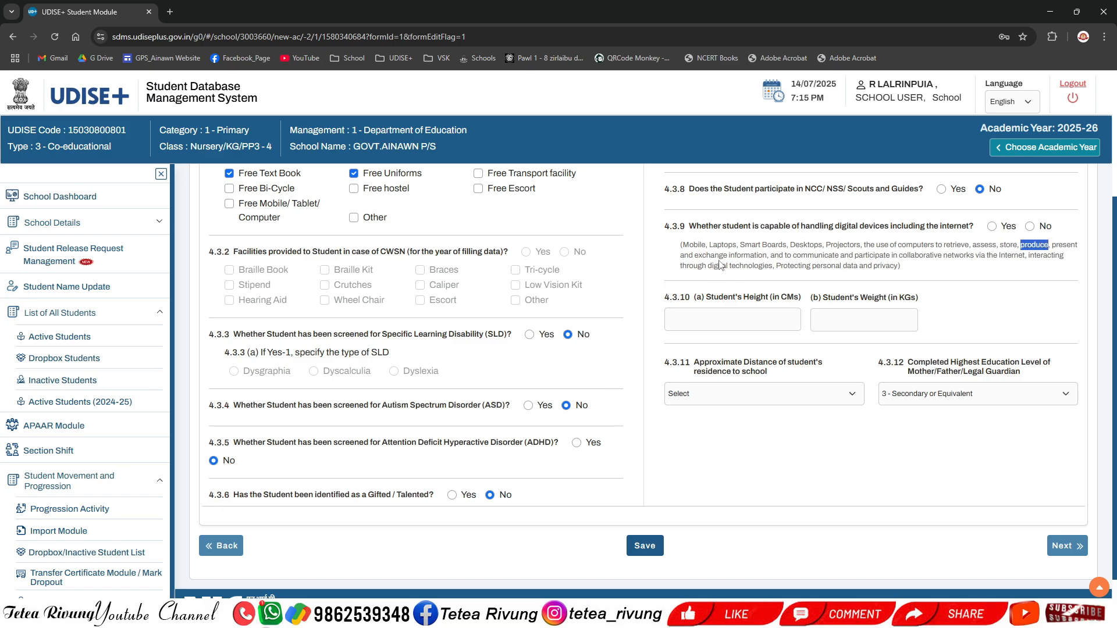
{"action": "left_click_drag", "start_coordinate": [693, 255], "coordinate": [767, 255]}
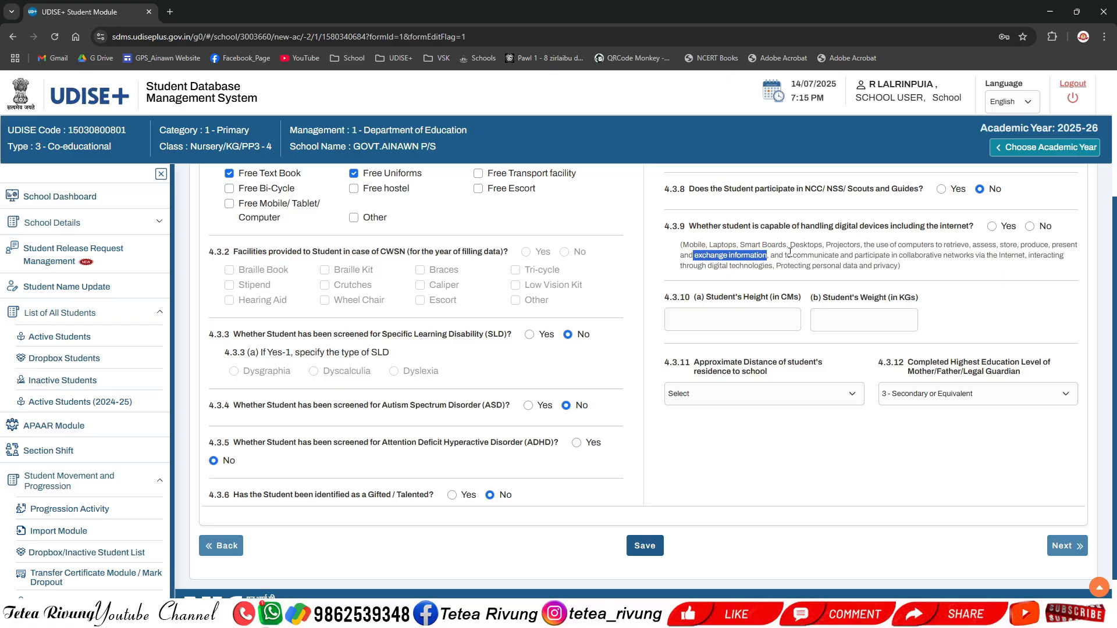
{"action": "left_click_drag", "start_coordinate": [793, 256], "coordinate": [1022, 257]}
{"action": "left_click", "coordinate": [987, 277]}
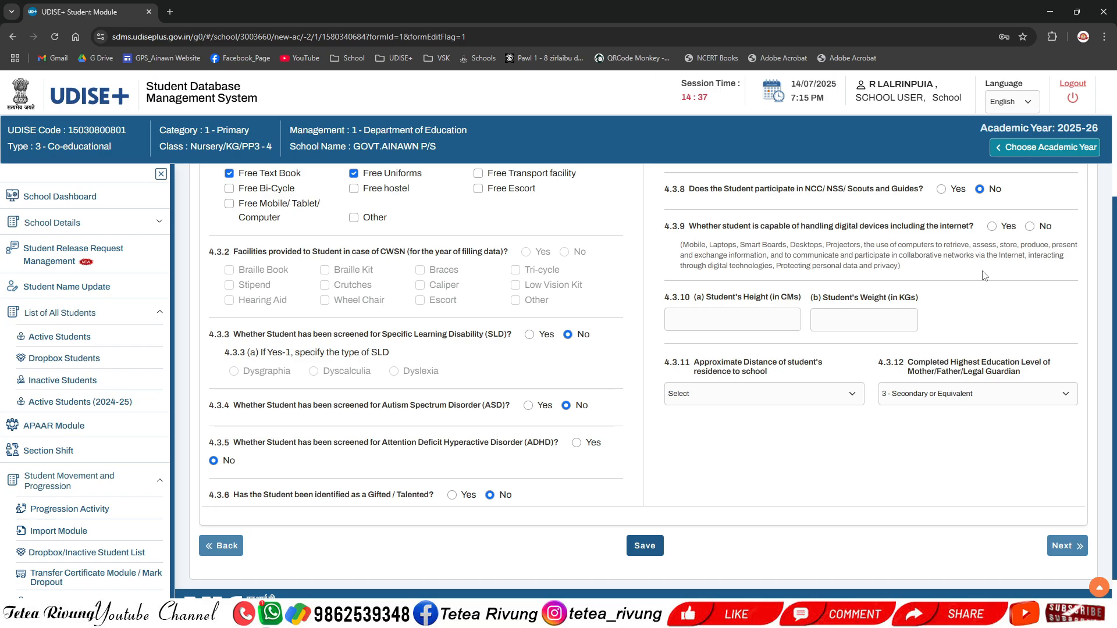
Step: Answer No to whether the student is capable of handling digital devices including the internet
{"action": "left_click", "coordinate": [1030, 226]}
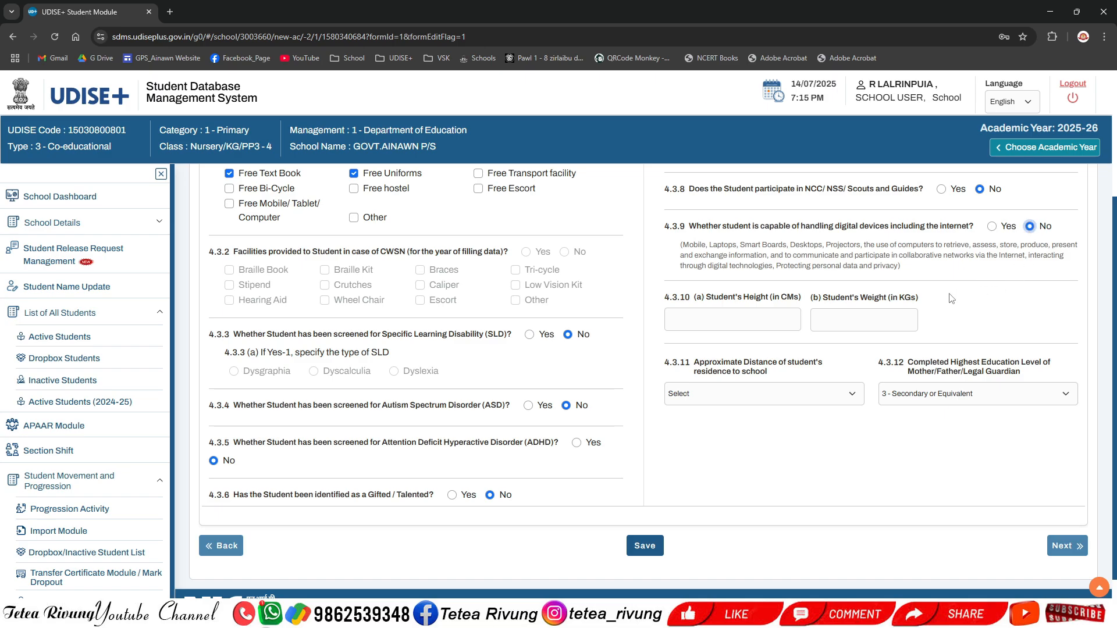
{"action": "scroll", "coordinate": [979, 324], "scroll_direction": "up", "scroll_amount": 1}
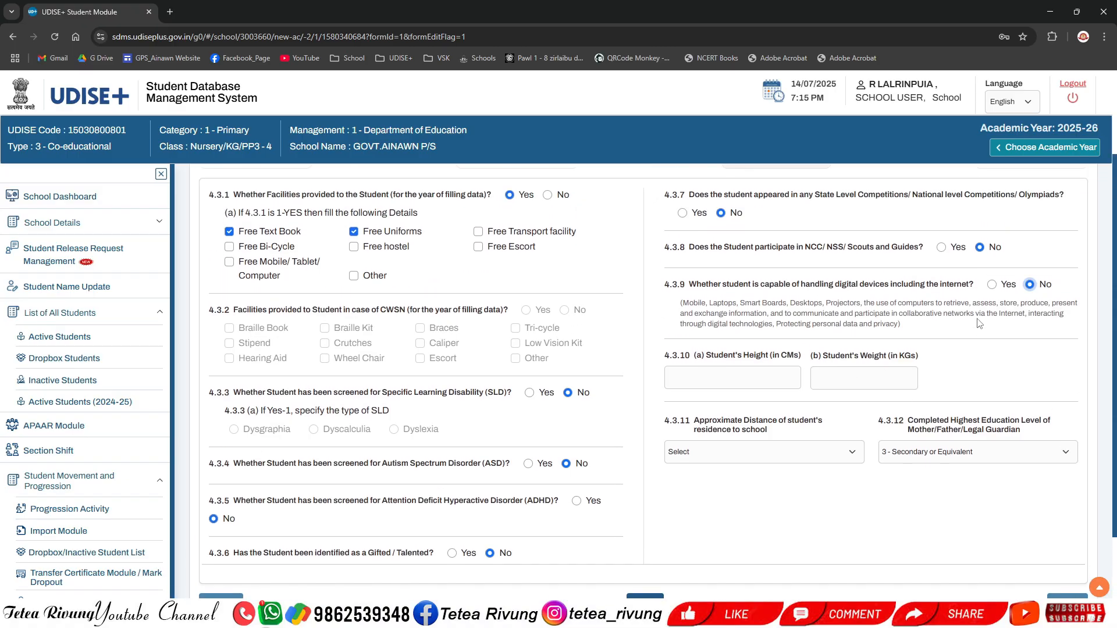
{"action": "scroll", "coordinate": [980, 324], "scroll_direction": "down", "scroll_amount": 1}
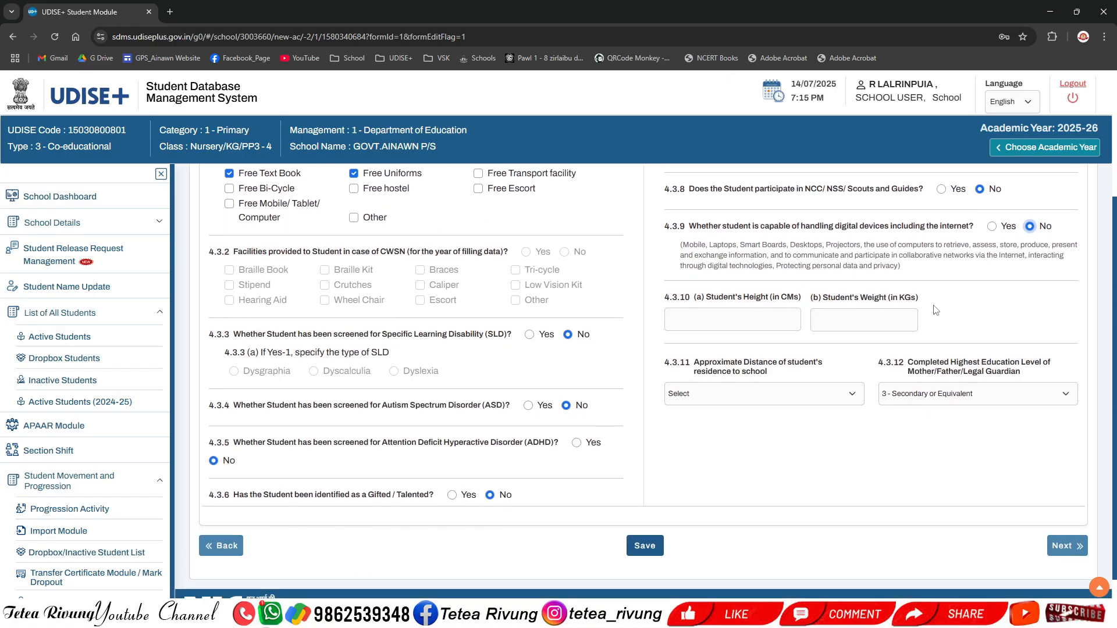
{"action": "left_click", "coordinate": [777, 326]}
{"action": "left_click", "coordinate": [865, 323]}
{"action": "left_click", "coordinate": [967, 326]}
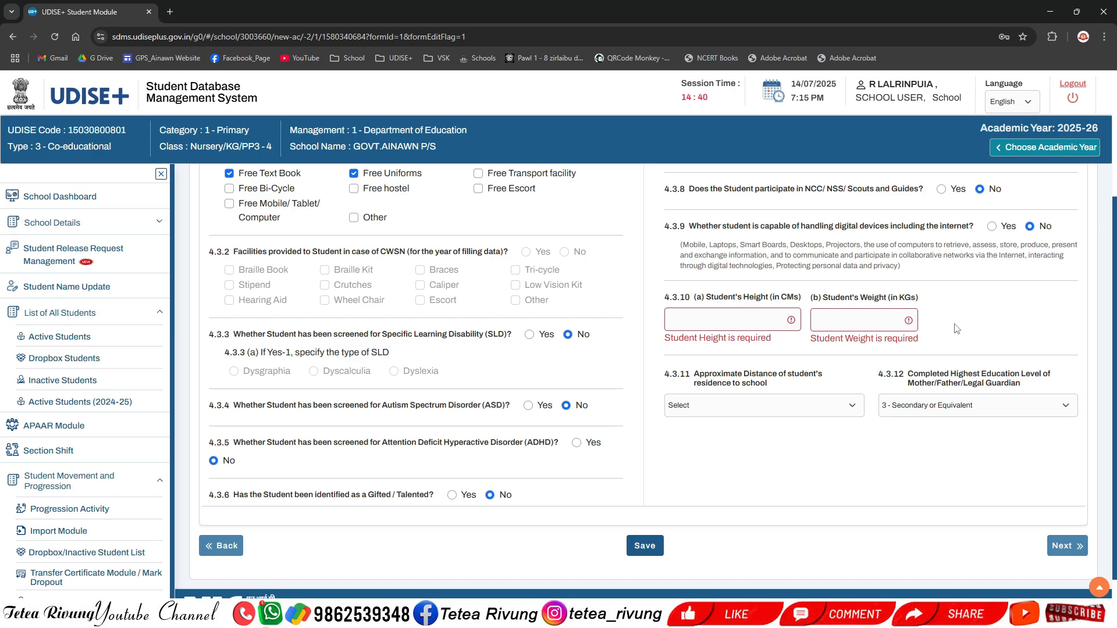
{"action": "left_click", "coordinate": [764, 319]}
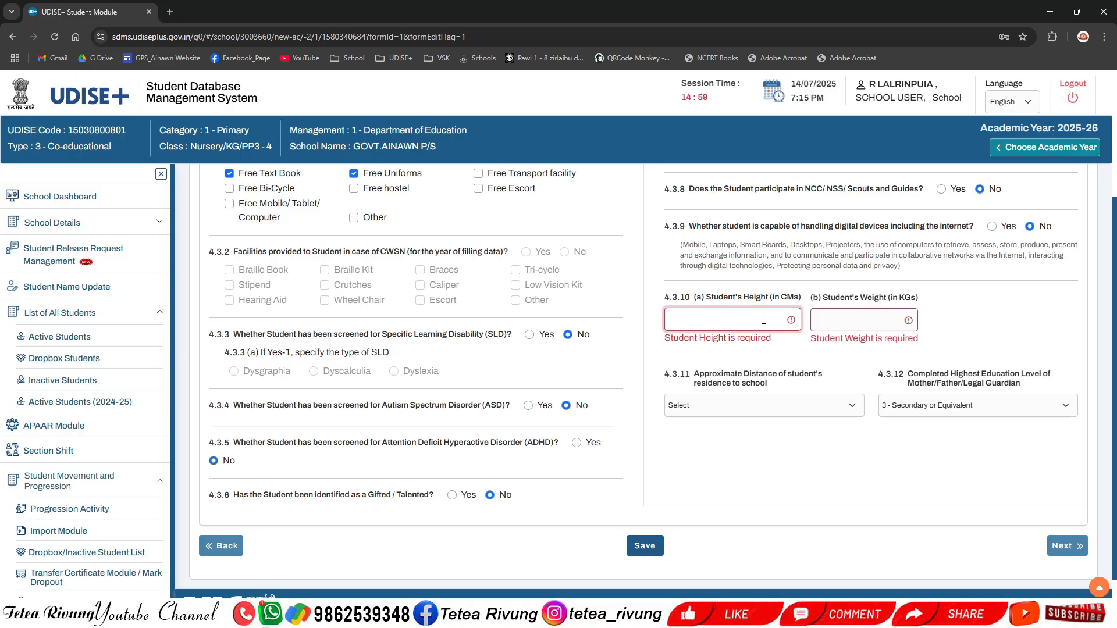
{"action": "left_click", "coordinate": [848, 324]}
{"action": "left_click", "coordinate": [959, 317]}
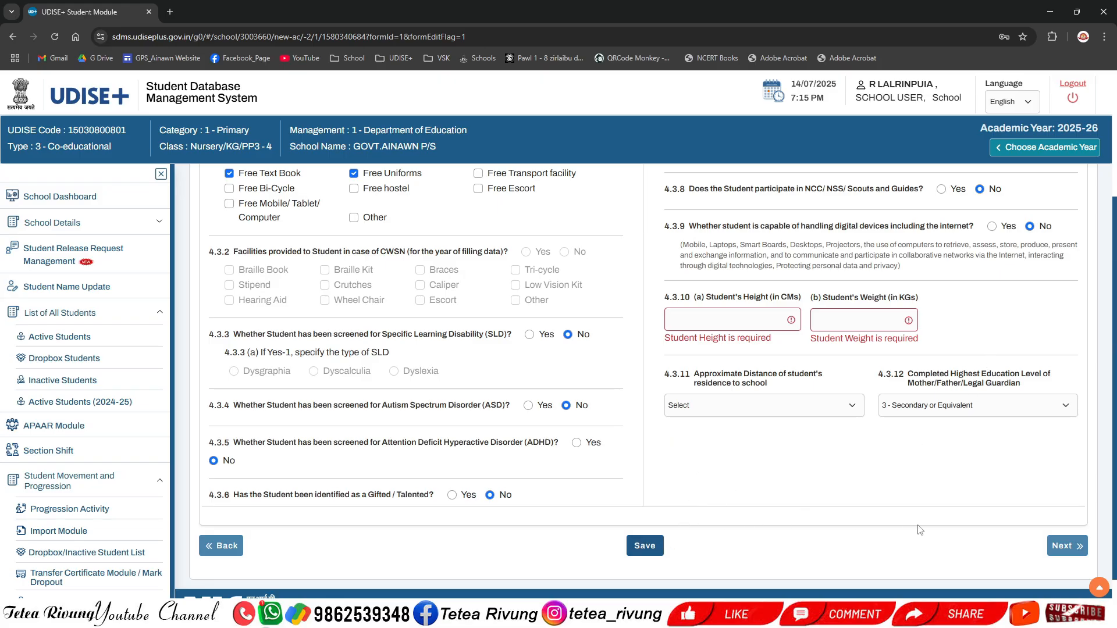
Step: Set the approximate distance of the student's residence to school to 1 - Less than 1 km
{"action": "left_click", "coordinate": [748, 409]}
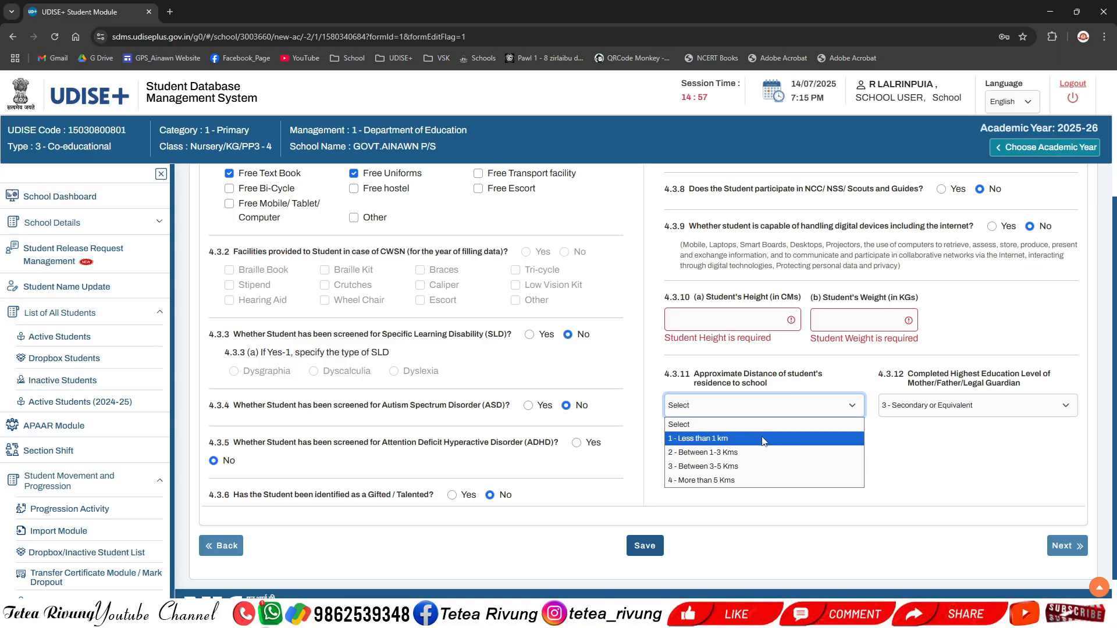
{"action": "left_click", "coordinate": [778, 439]}
{"action": "left_click", "coordinate": [785, 407]}
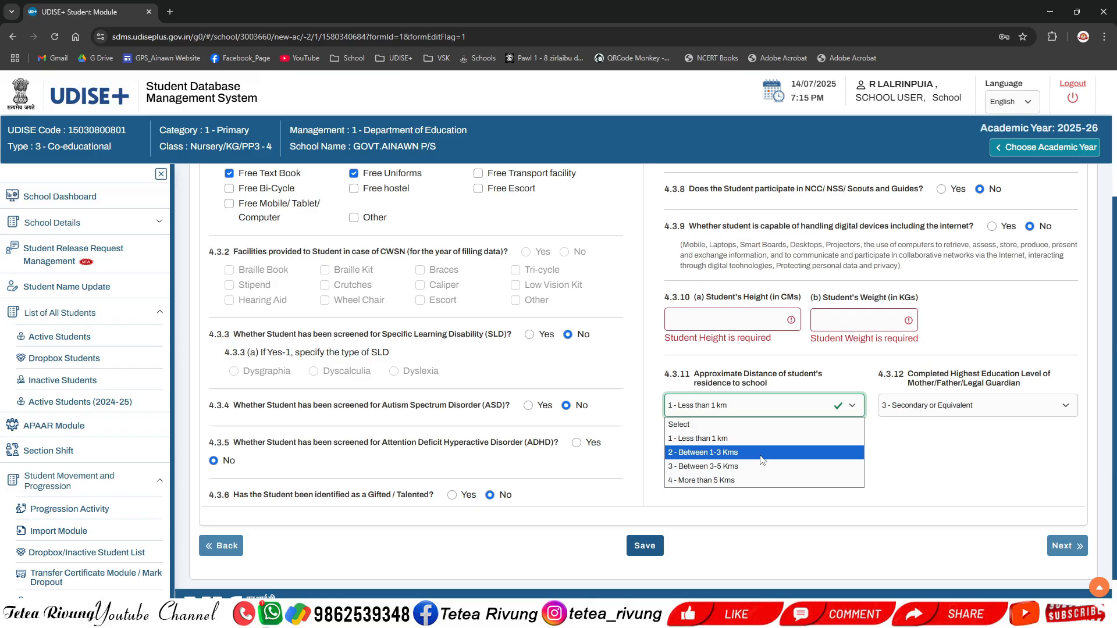
{"action": "left_click", "coordinate": [763, 453]}
{"action": "left_click", "coordinate": [775, 411]}
{"action": "left_click", "coordinate": [769, 469]}
{"action": "left_click", "coordinate": [768, 405]}
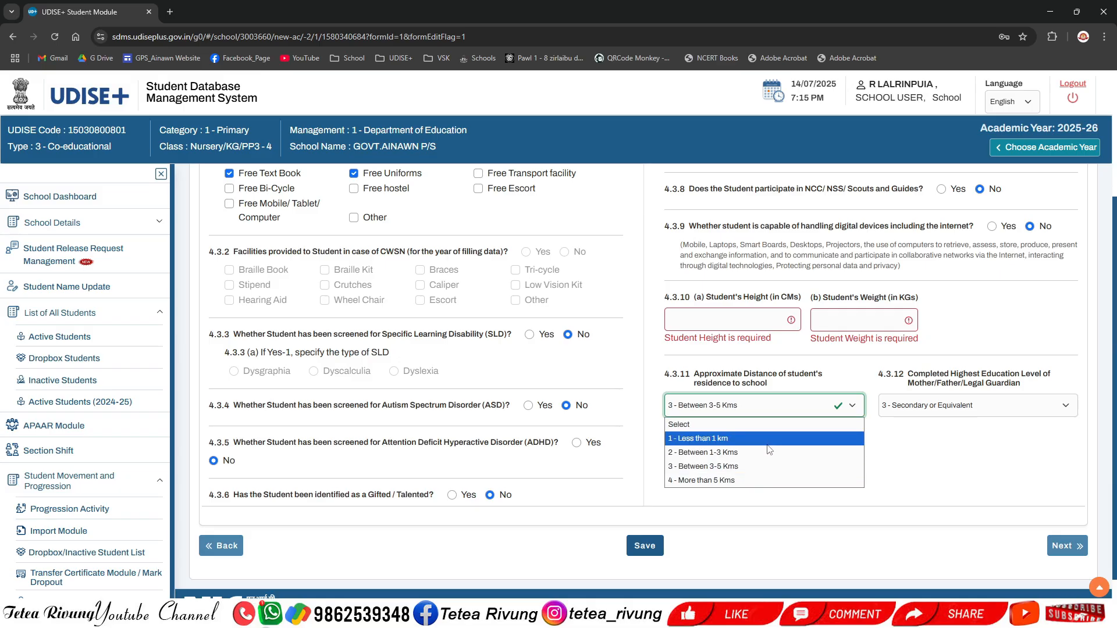
{"action": "left_click", "coordinate": [766, 437]}
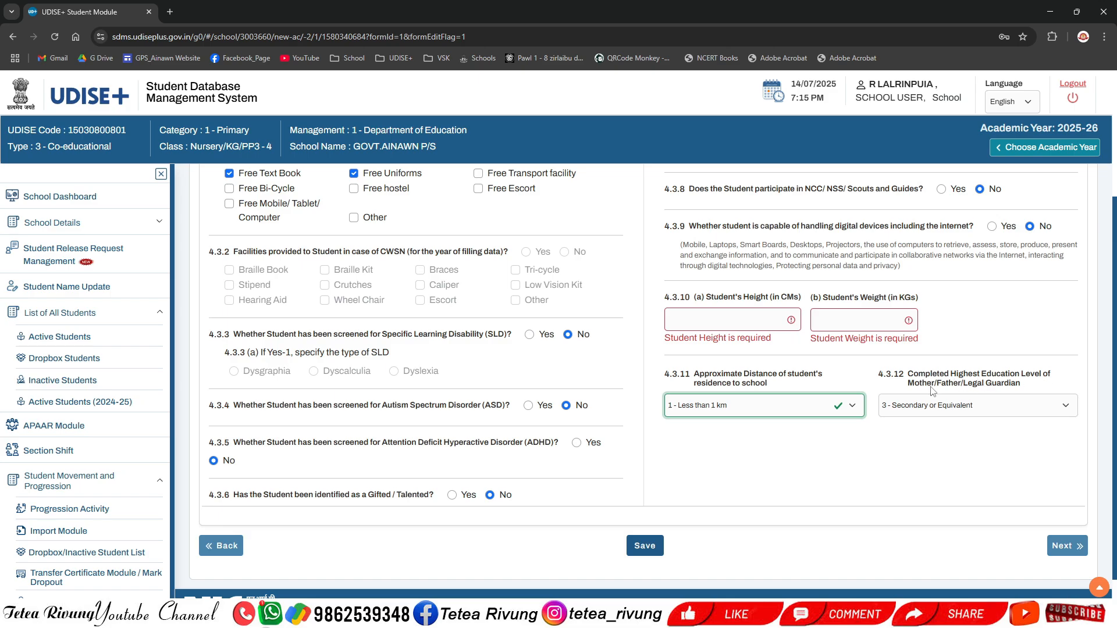
Step: Select 3 - Secondary or Equivalent as the highest education level of the mother/father/legal guardian
{"action": "left_click", "coordinate": [946, 460]}
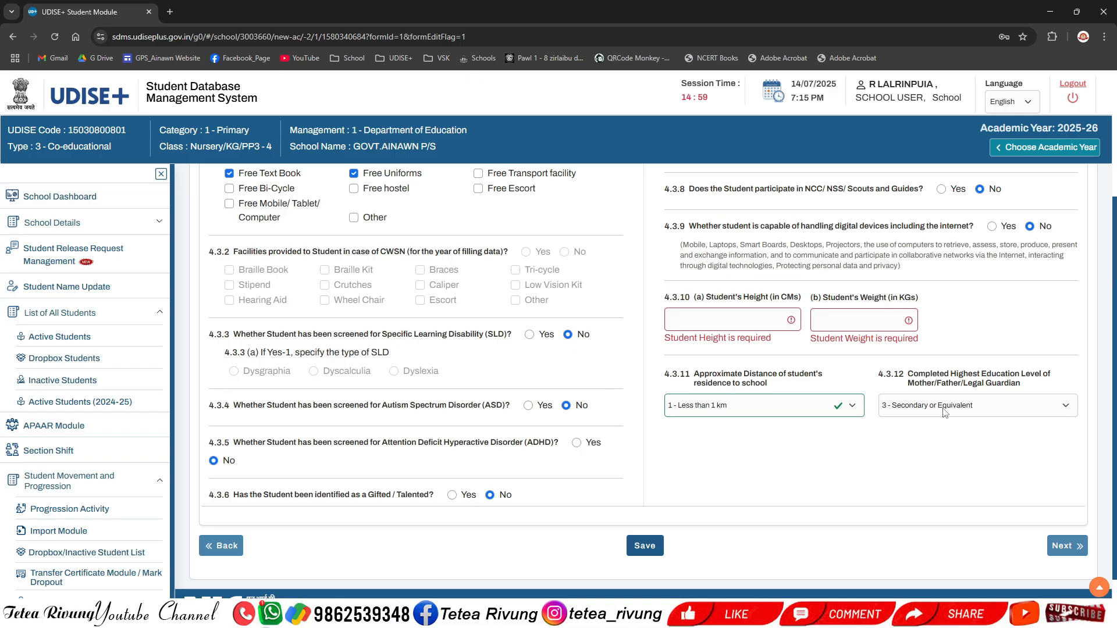
{"action": "left_click", "coordinate": [944, 412]}
{"action": "left_click", "coordinate": [829, 465]}
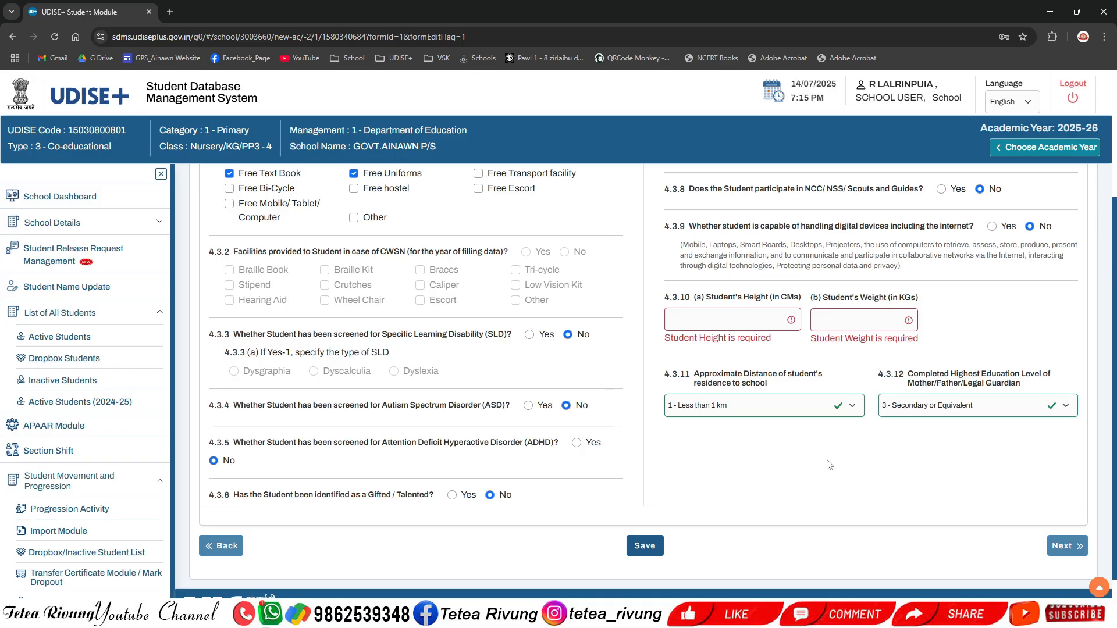
{"action": "left_click", "coordinate": [959, 409]}
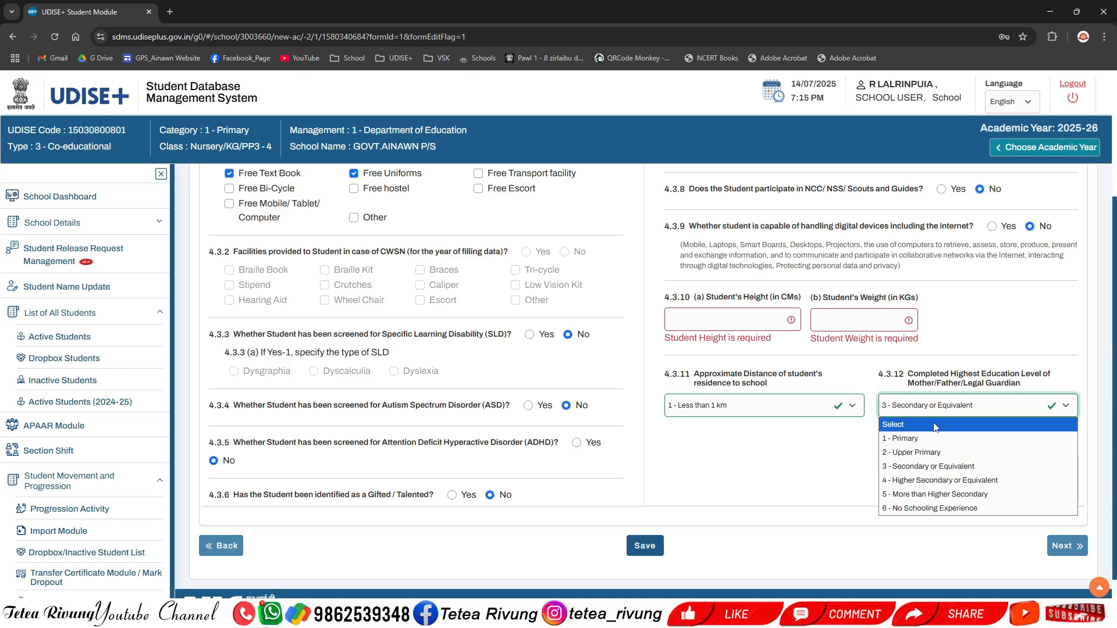
{"action": "left_click", "coordinate": [953, 412]}
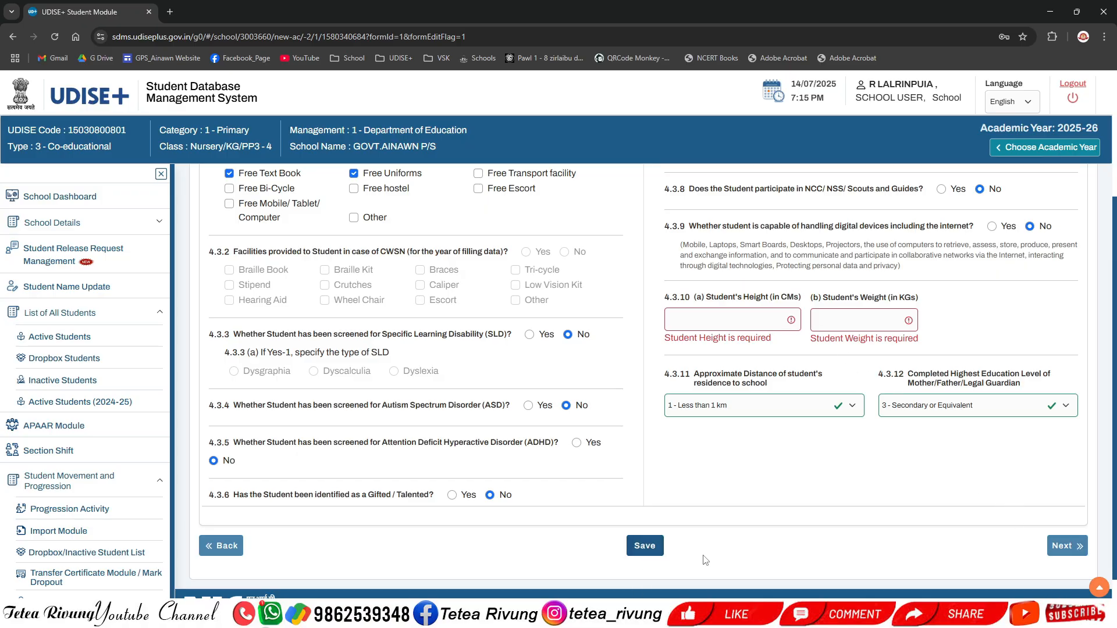
Step: Proceed to the student's summary page and review the Facility Profile section
{"action": "left_click", "coordinate": [1067, 546]}
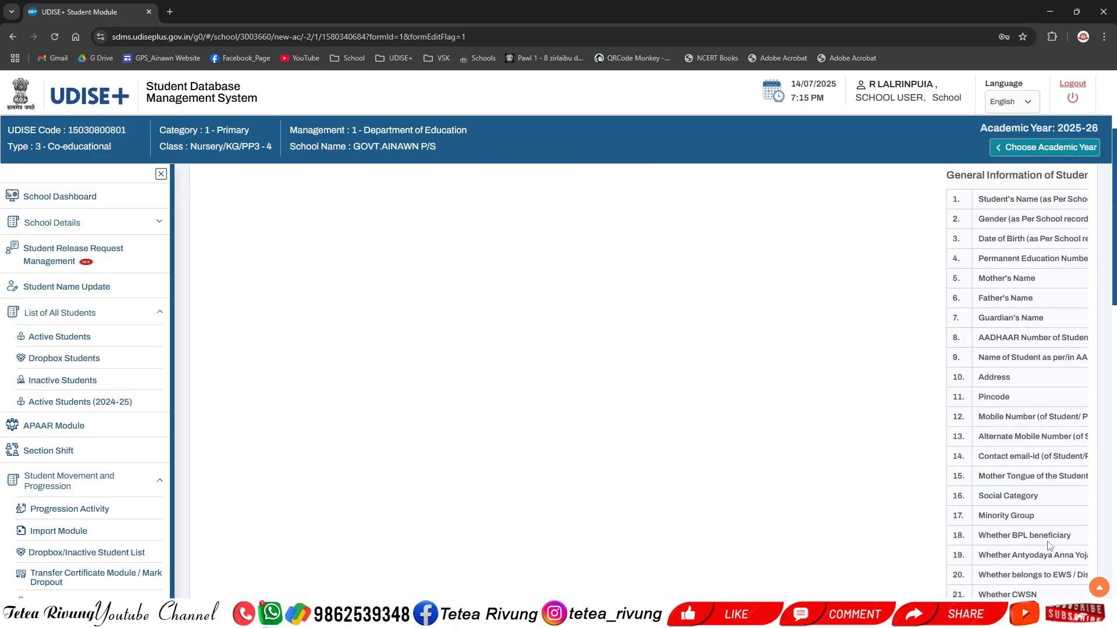
{"action": "scroll", "coordinate": [777, 464], "scroll_direction": "down", "scroll_amount": 20}
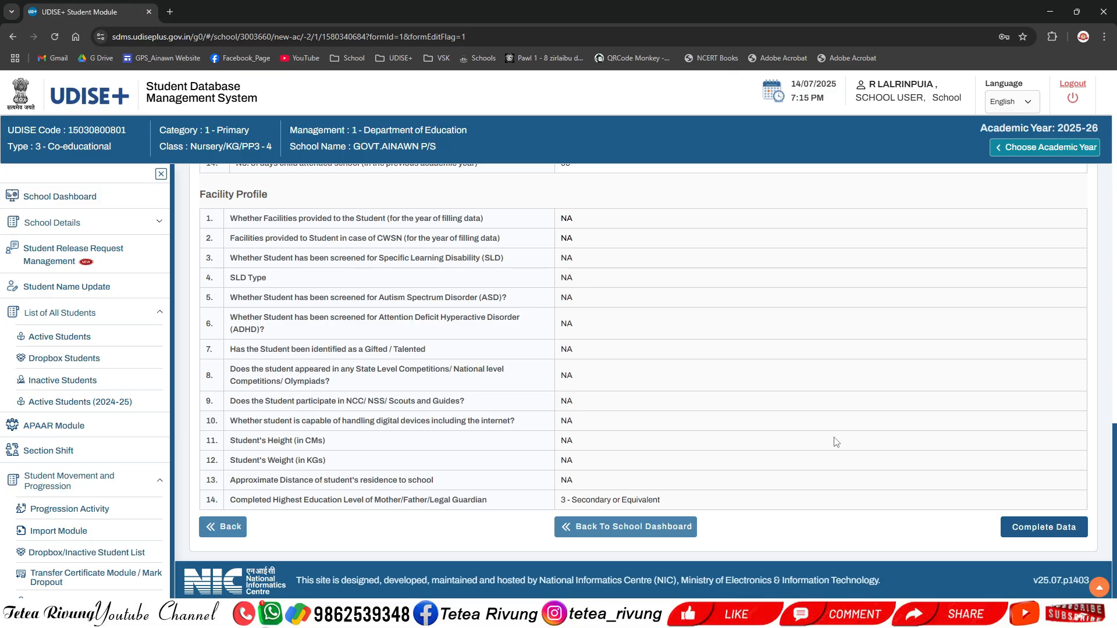
Step: Collapse the List of All Students and Student Movement and Progression groups in the navigation menu
{"action": "left_click", "coordinate": [125, 313]}
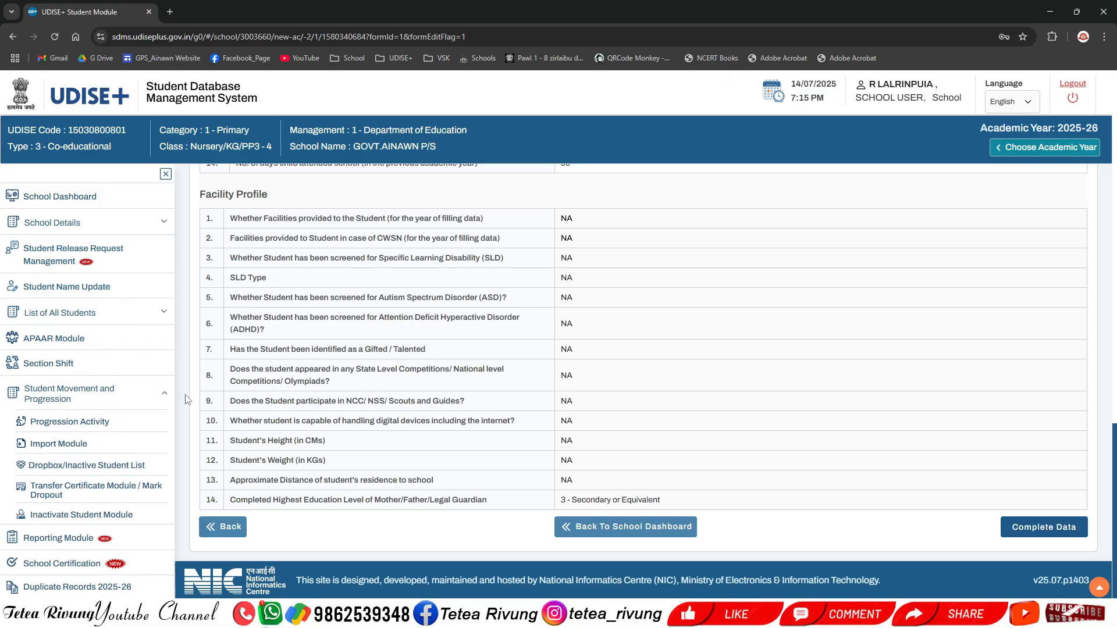
{"action": "left_click", "coordinate": [139, 397]}
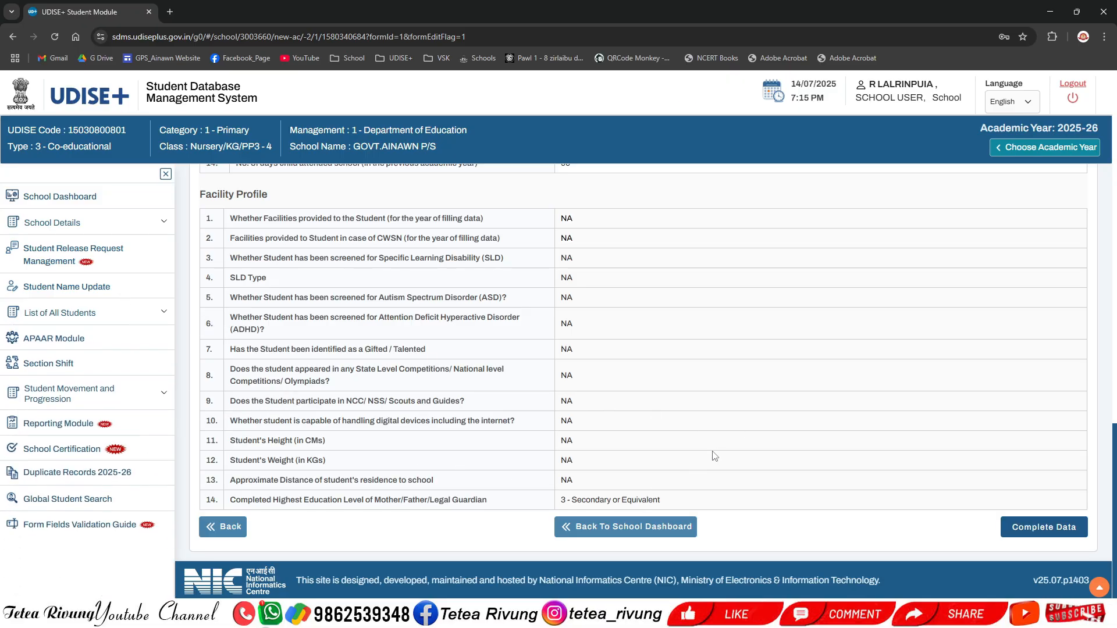